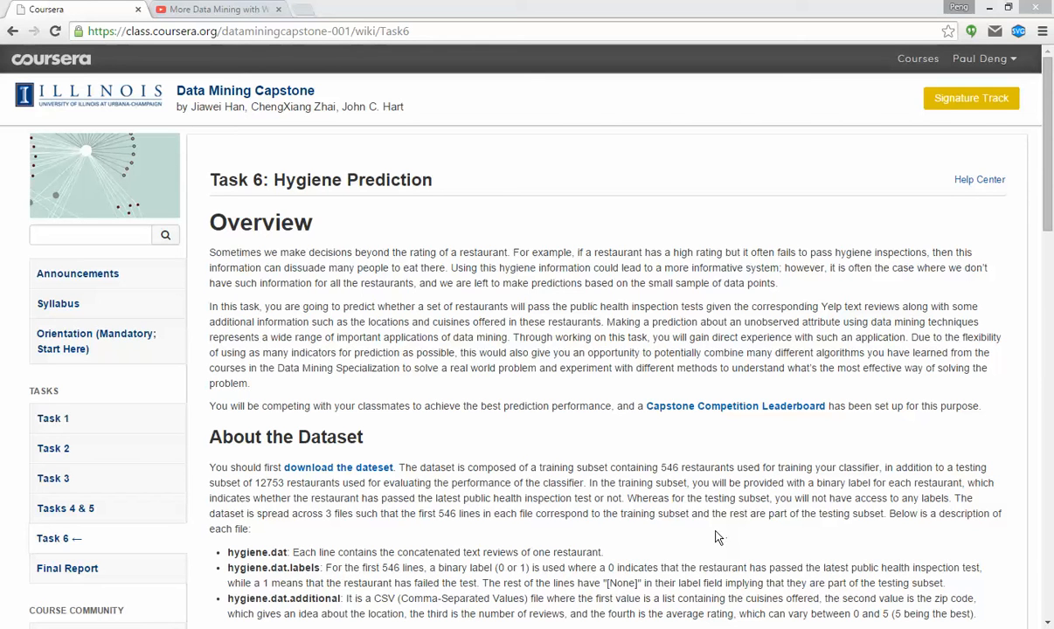
Bring the Hygiene folder window over the Task 6 page and highlight the hygiene, hygiene.dat.additional and hygiene.dat.labels source files
click(605, 505)
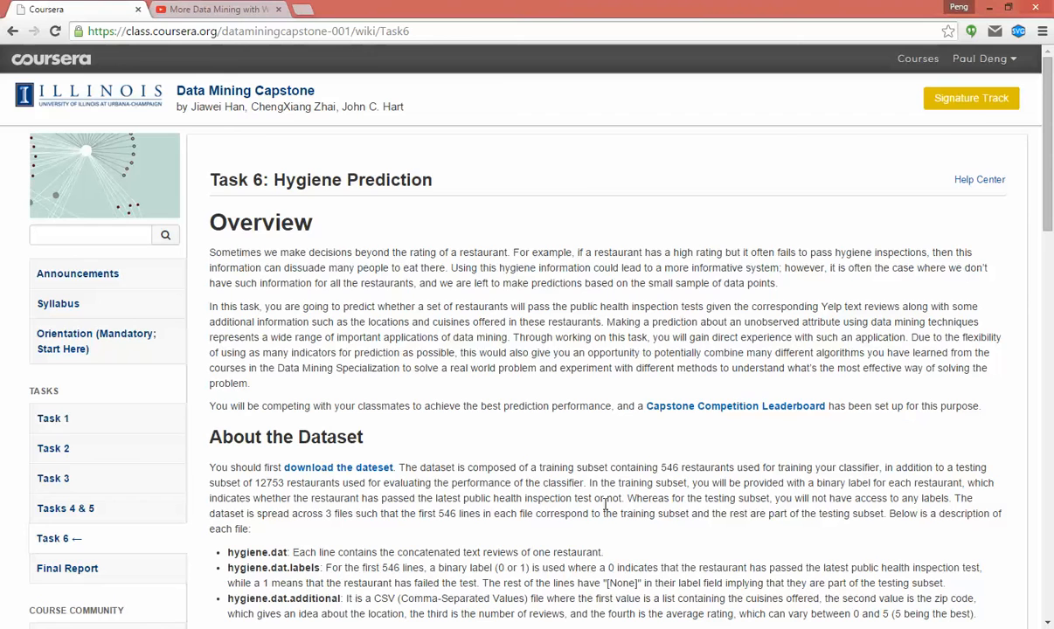
scroll(604, 505, down, 2)
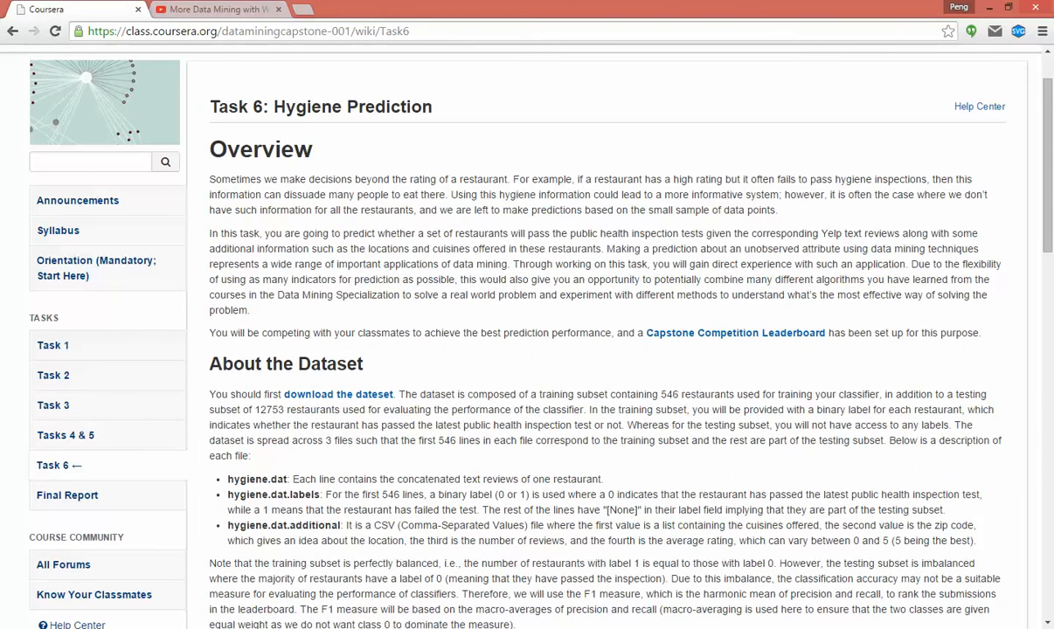
drag(1053, 157, 684, 196)
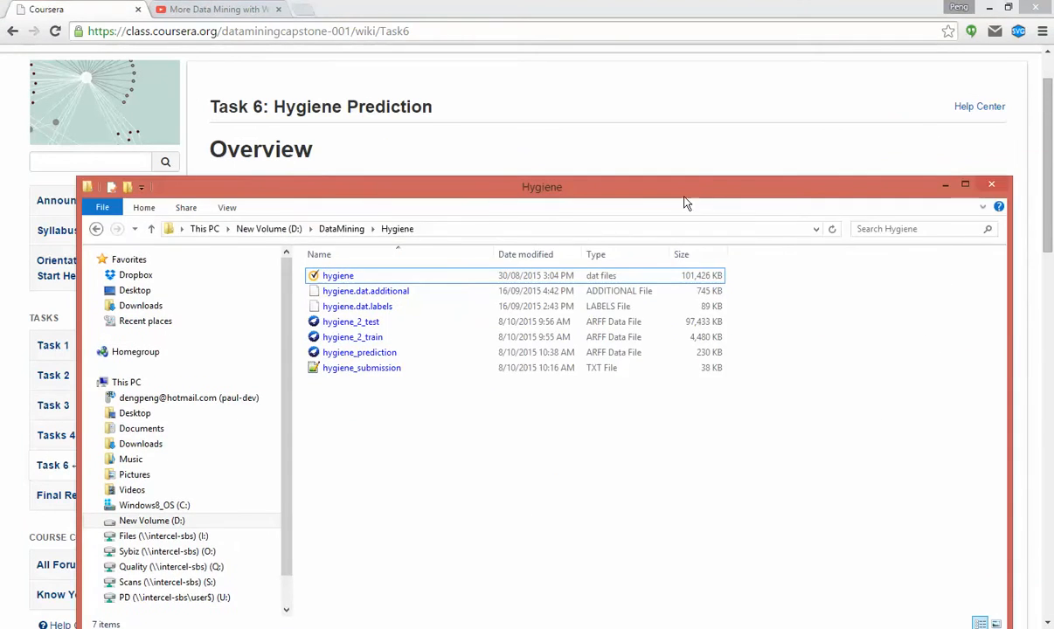
click(419, 276)
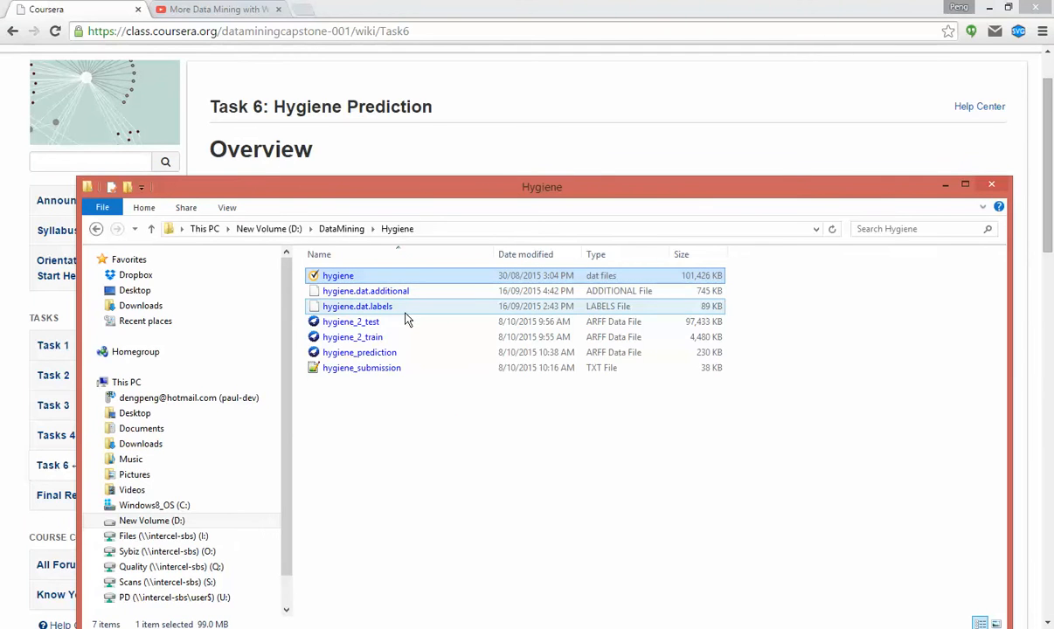
shift+click(405, 307)
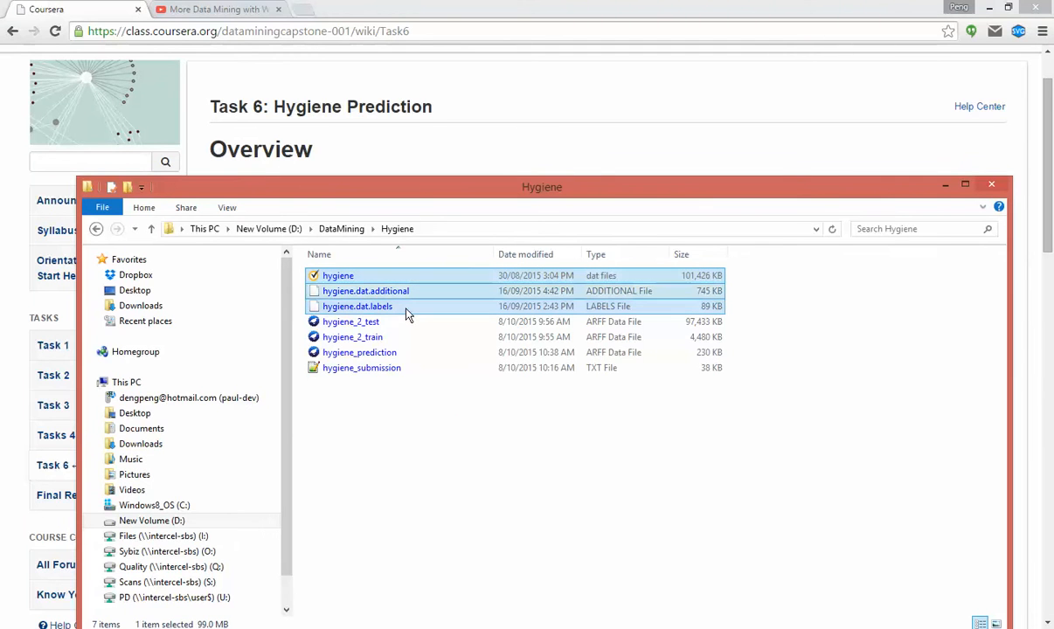
click(506, 483)
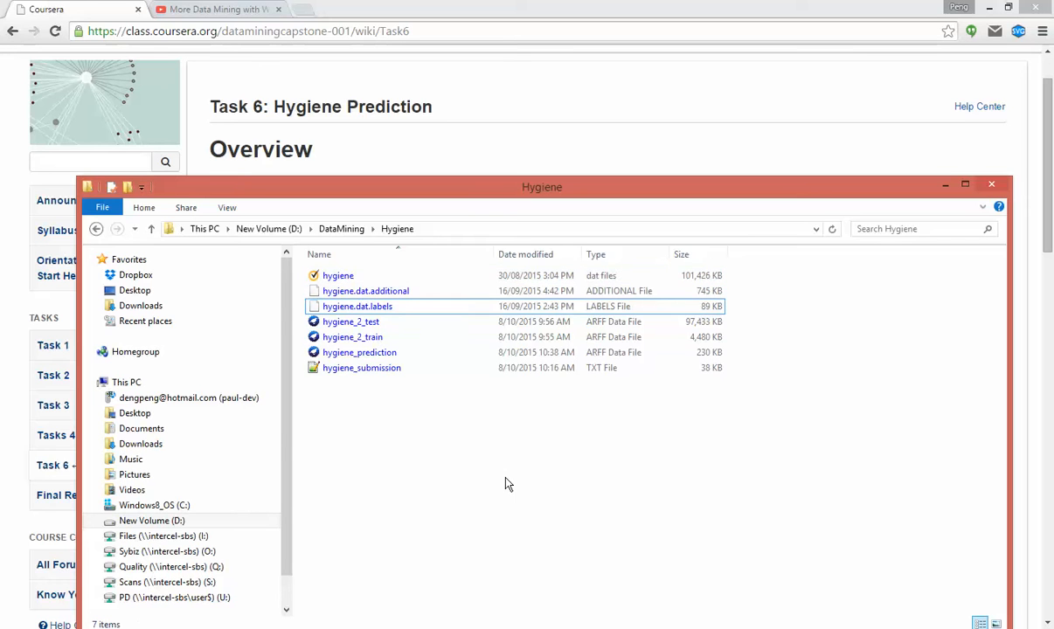
Single out the hygiene and hygiene.dat.labels files in the folder, and move the folder window out of view
click(348, 278)
ctrl+click(353, 306)
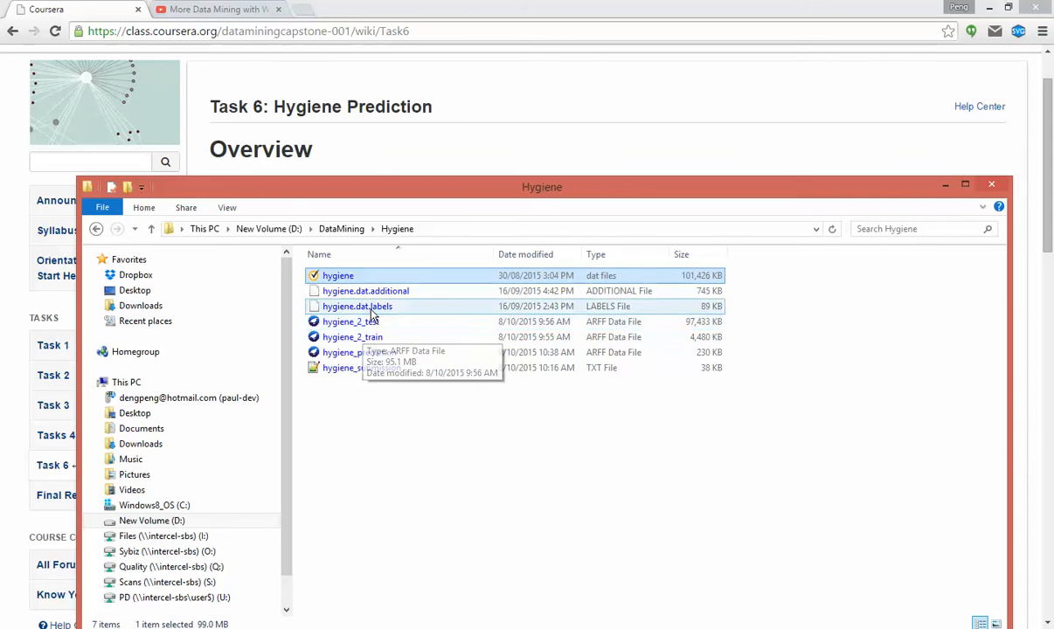
click(395, 450)
drag(778, 181, 1053, 183)
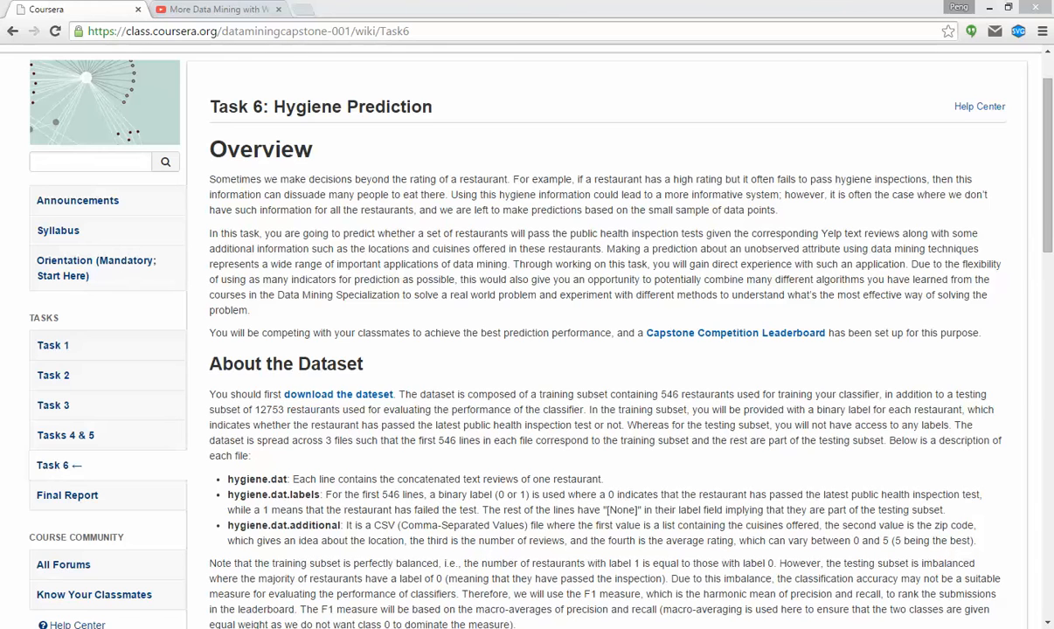
Switch to Eclipse and examine how data2arff.py reads the hygiene source files and writes the ARFF train and test files
drag(1053, 9, 601, 127)
click(482, 314)
scroll(482, 314, up, 2)
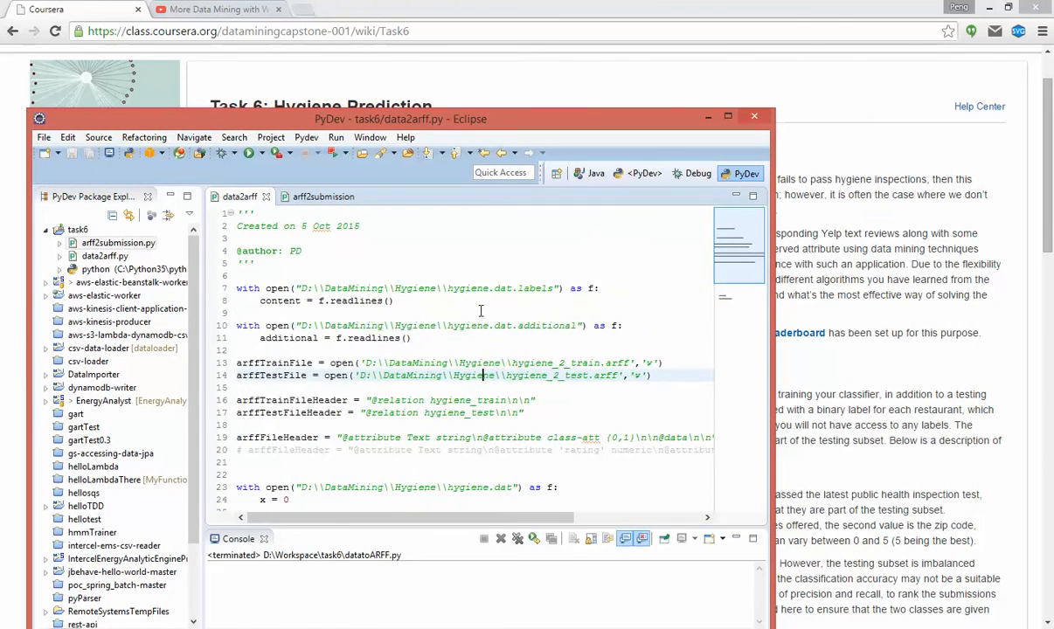
scroll(449, 343, down, 1)
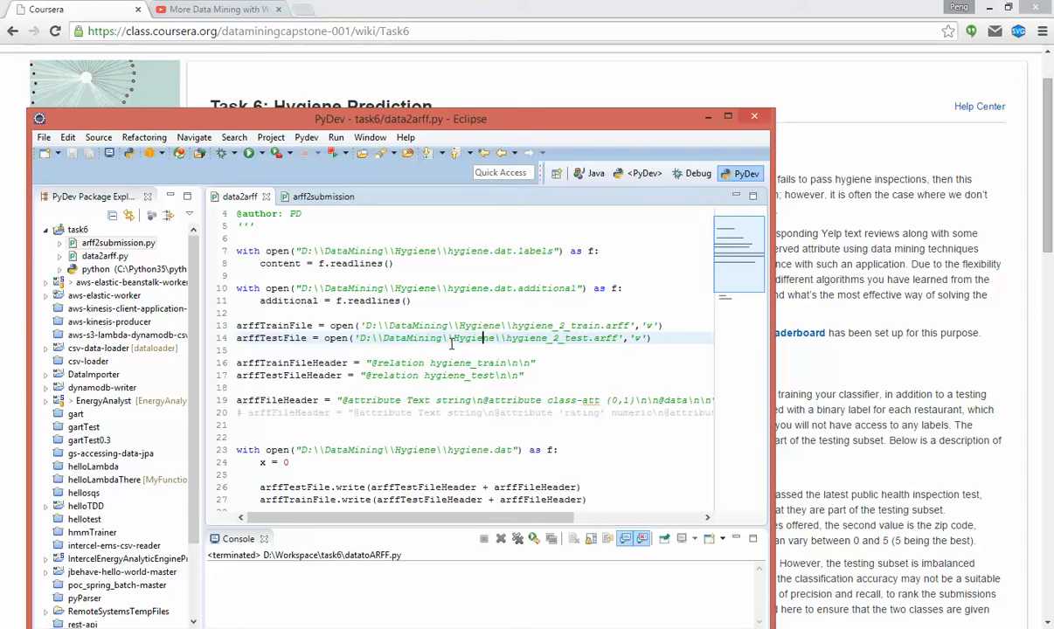
scroll(424, 371, down, 2)
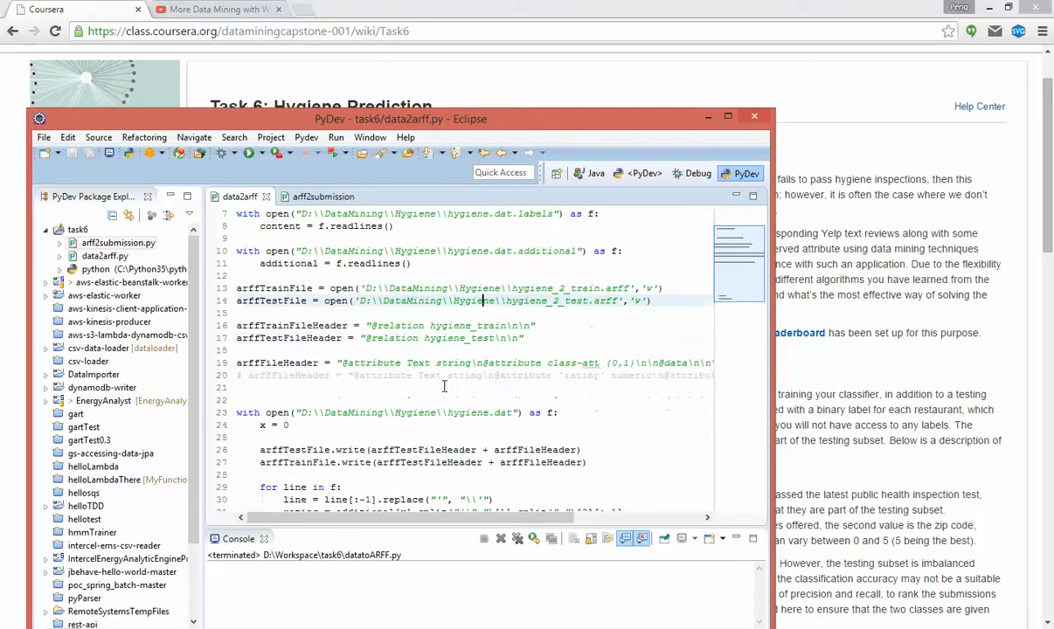
scroll(443, 386, down, 2)
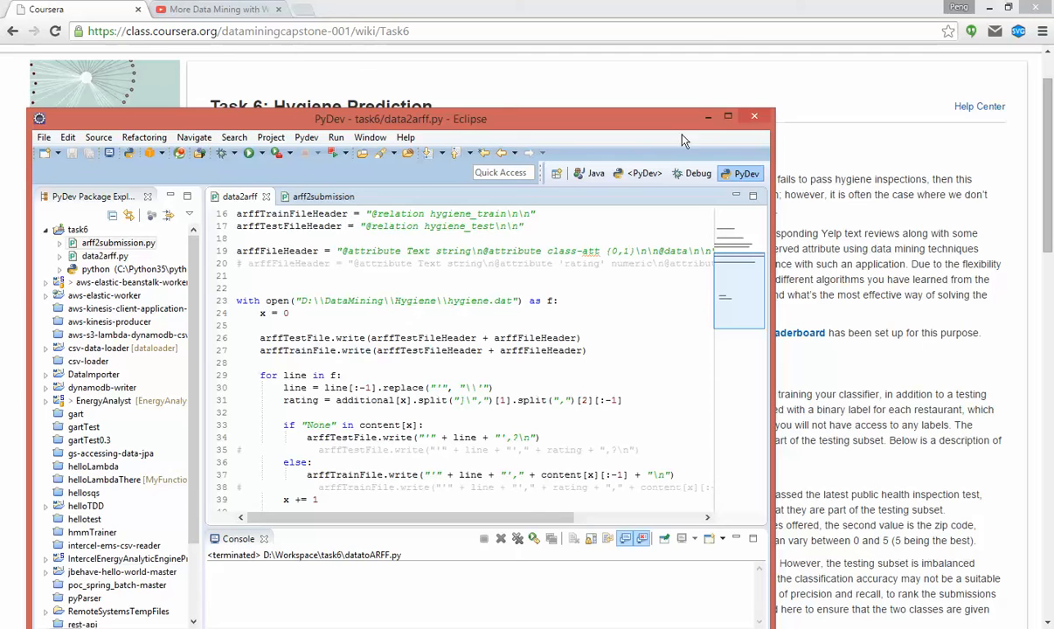
drag(420, 264, 480, 474)
scroll(479, 475, up, 2)
click(535, 363)
click(707, 117)
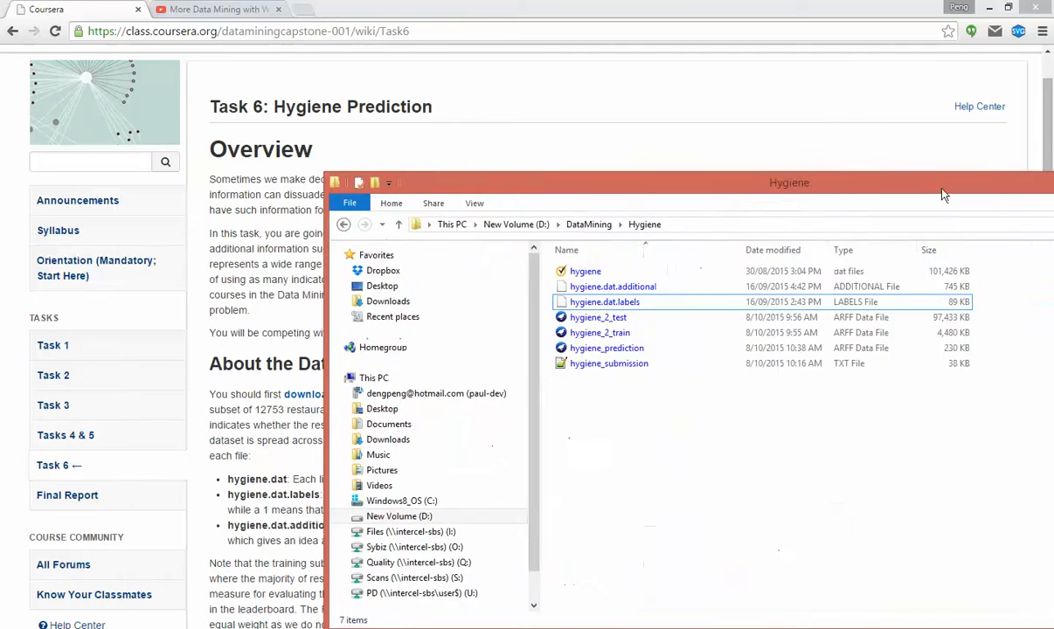
Bring the Hygiene folder back into view and highlight the hygiene_2_test and hygiene_2_train files
drag(887, 178, 714, 147)
click(443, 288)
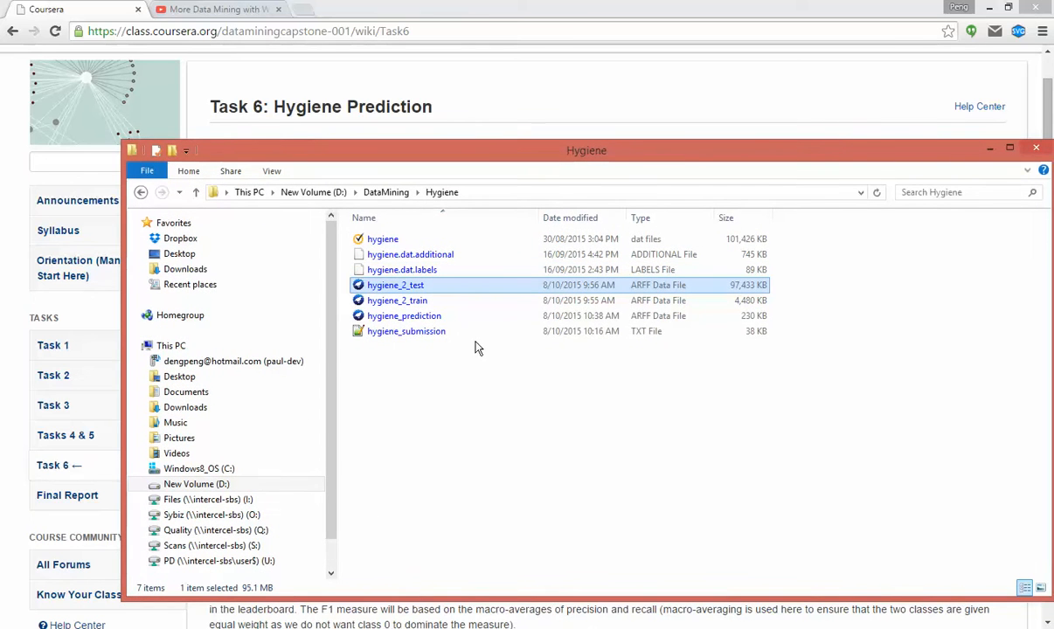
ctrl+click(411, 301)
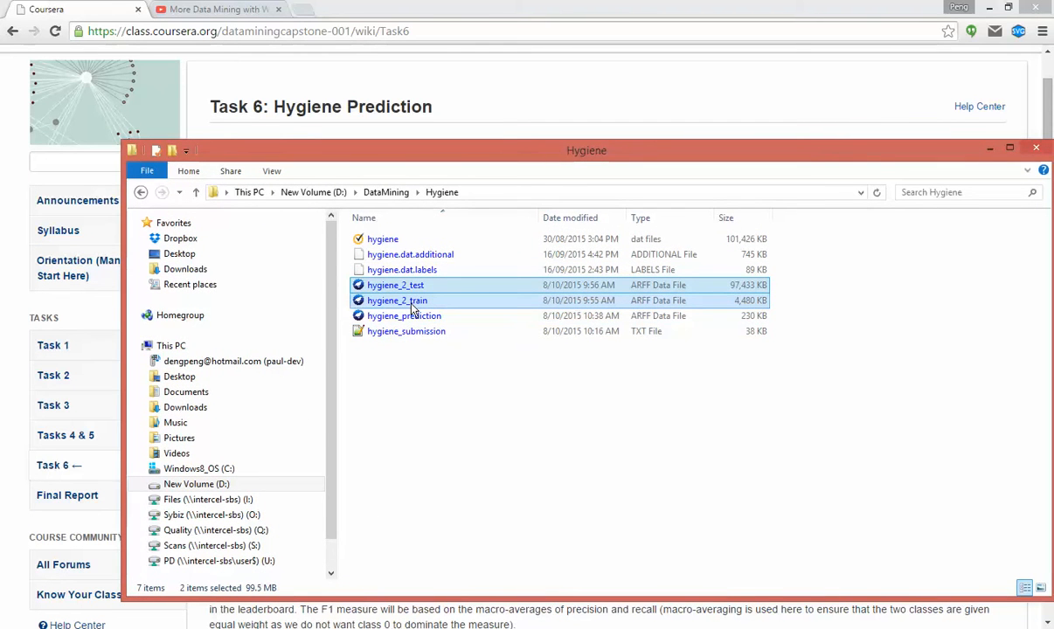
ctrl+click(414, 317)
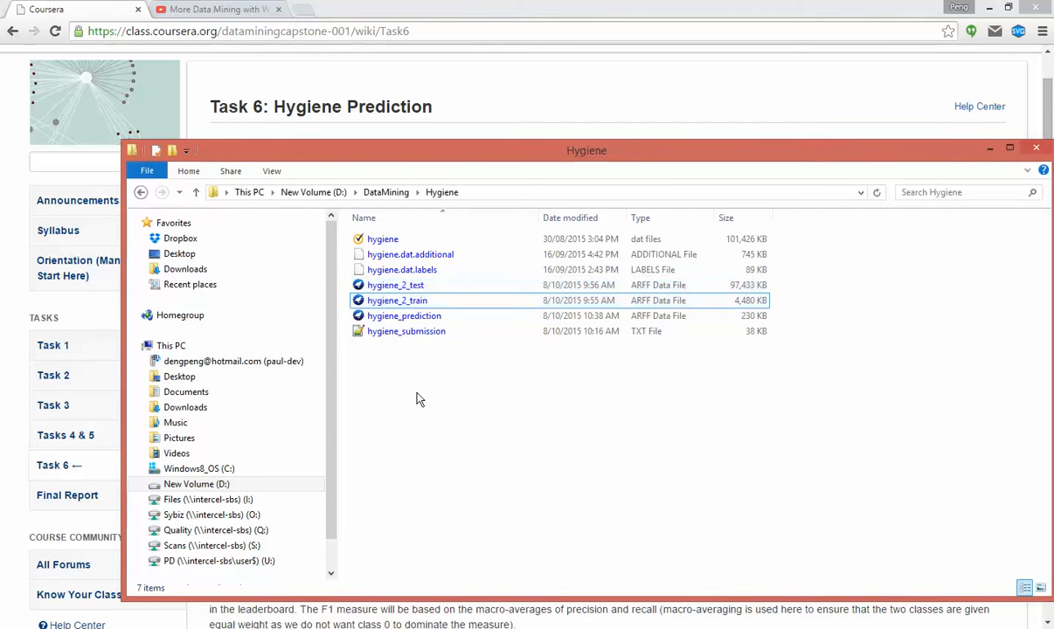
Open the hygiene_2_train file in Notepad++ and bring its window into view
click(407, 302)
right_click(408, 302)
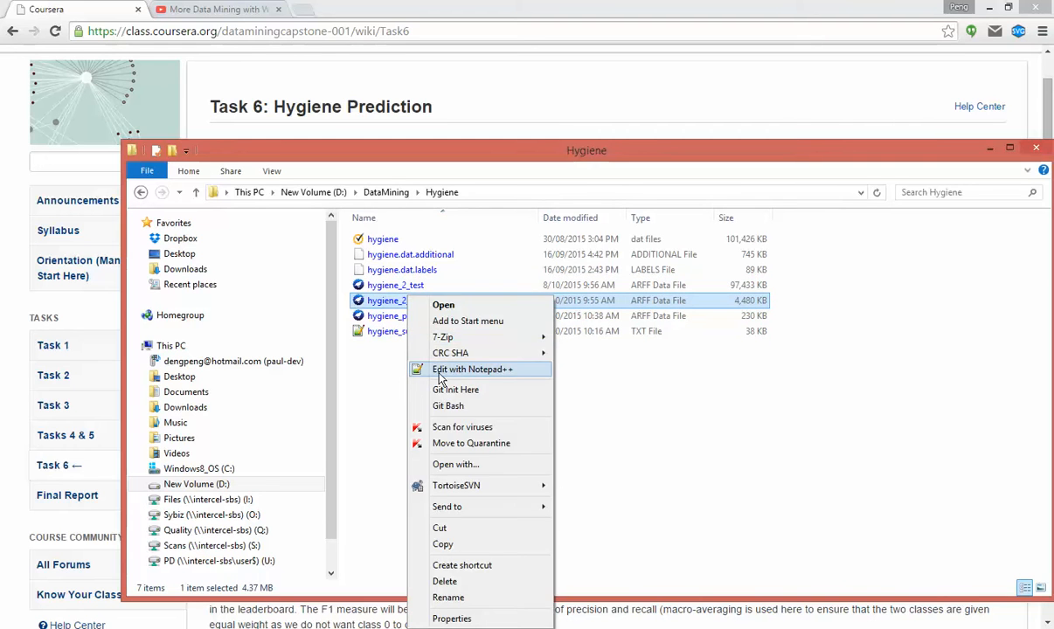
click(463, 370)
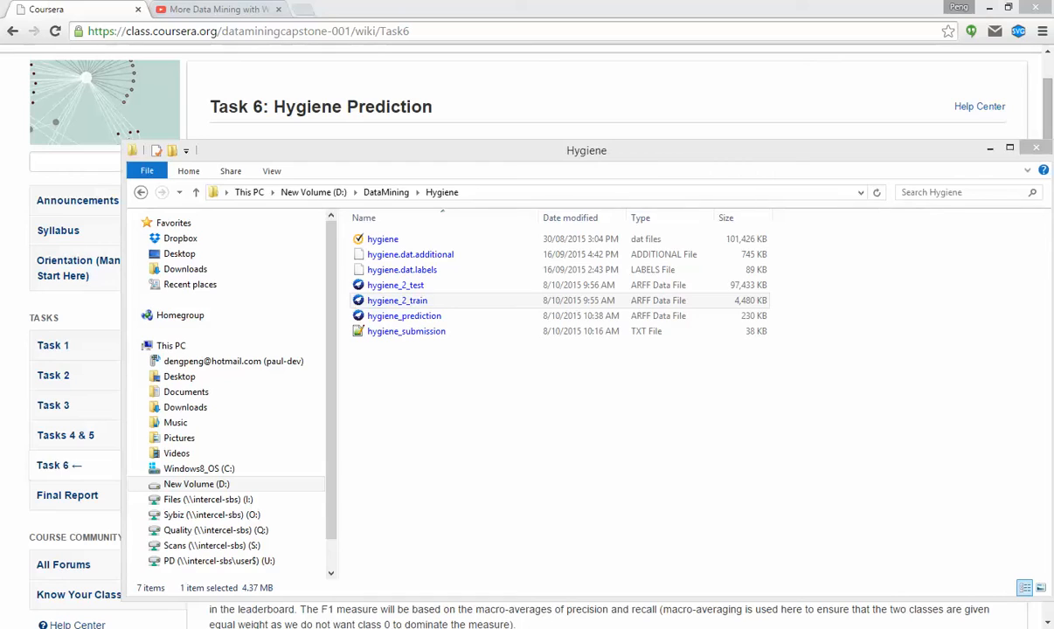
drag(1052, 27, 488, 83)
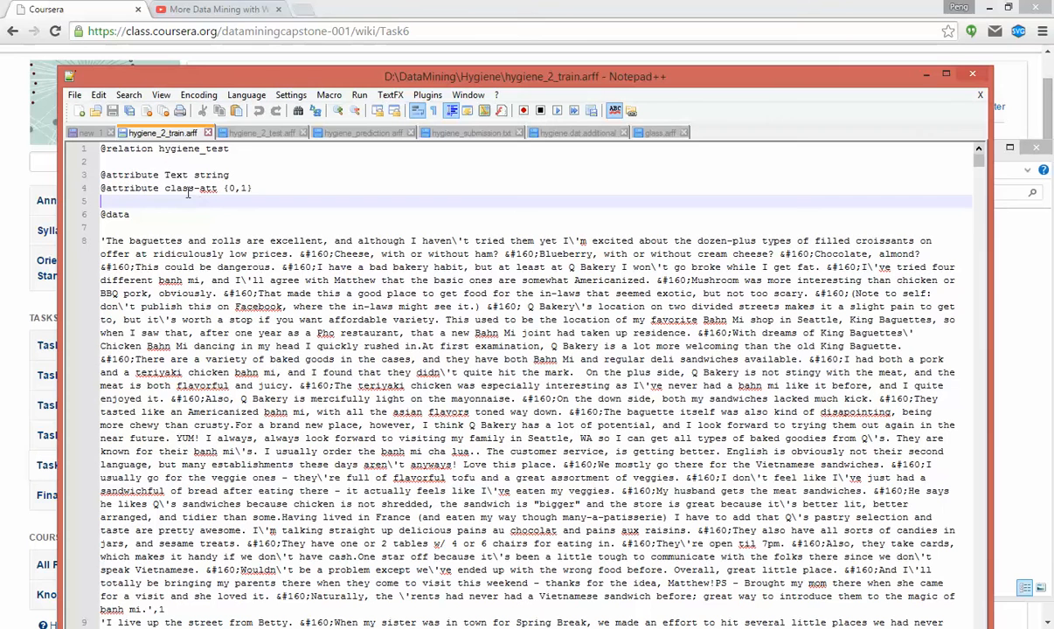
Examine the training file's header: the relation name, the Text string attribute and the class-att values 0 and 1
click(226, 149)
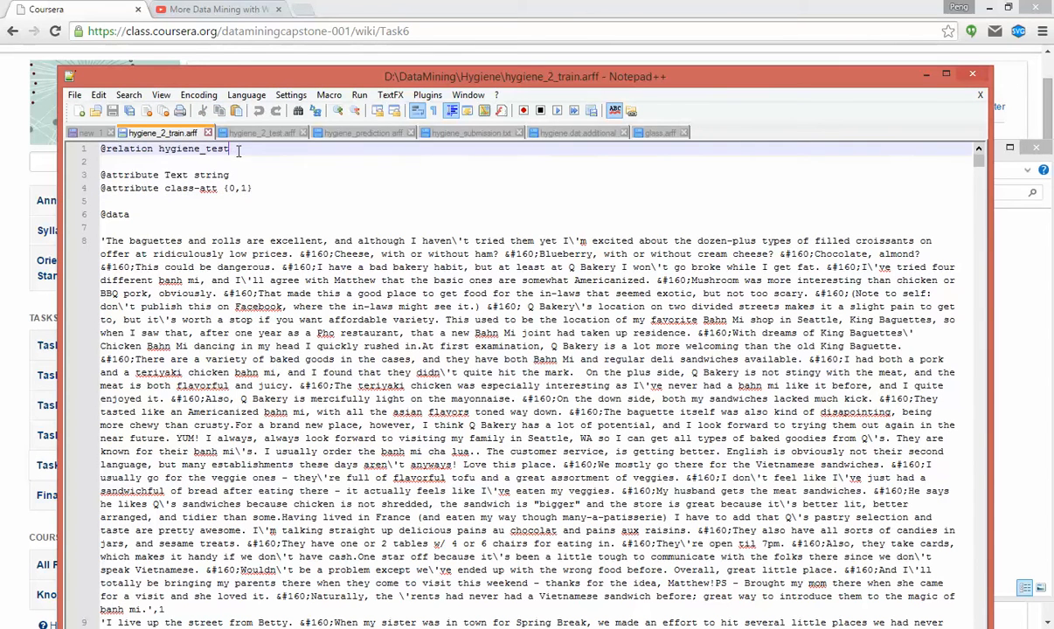
drag(209, 149, 260, 176)
double_click(250, 151)
click(246, 152)
click(259, 177)
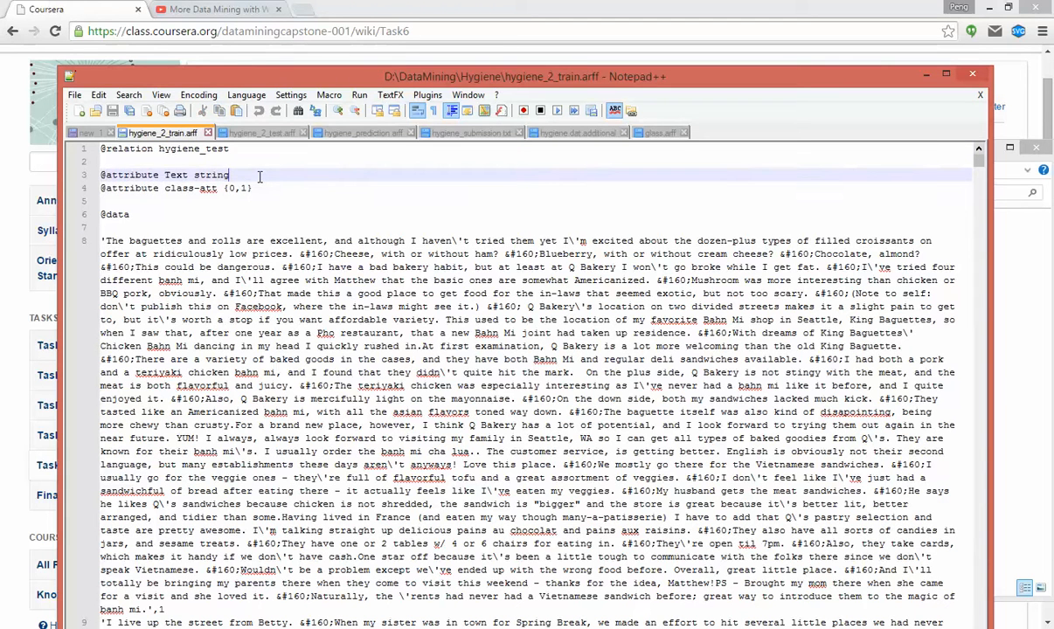
drag(234, 175, 111, 181)
click(111, 181)
click(229, 187)
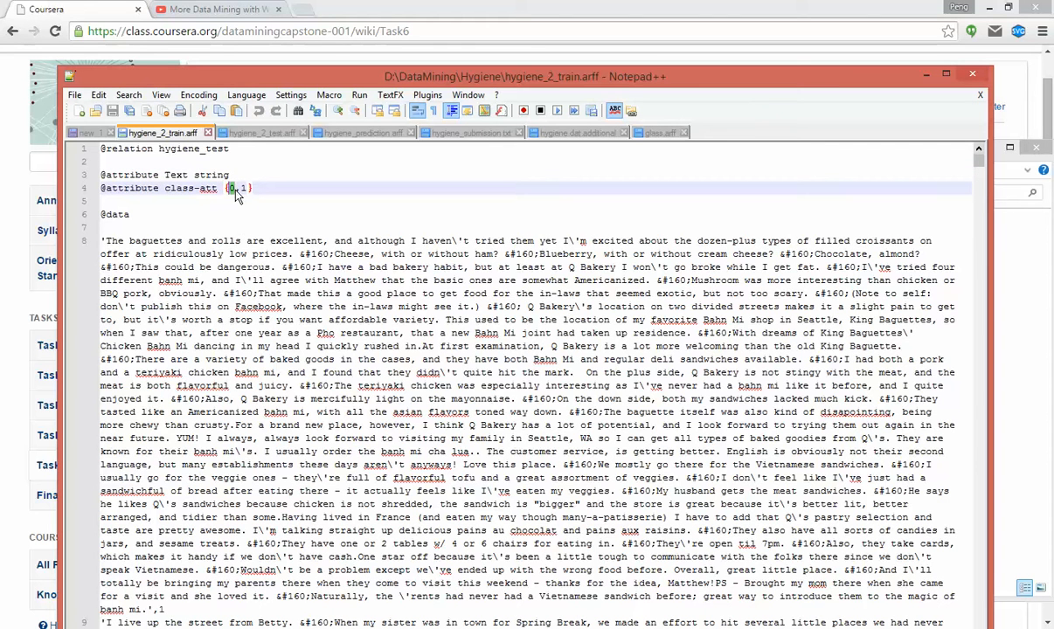
double_click(232, 188)
double_click(244, 188)
Highlight the first training record's quoted review text and check the class label at its end
triple_click(185, 271)
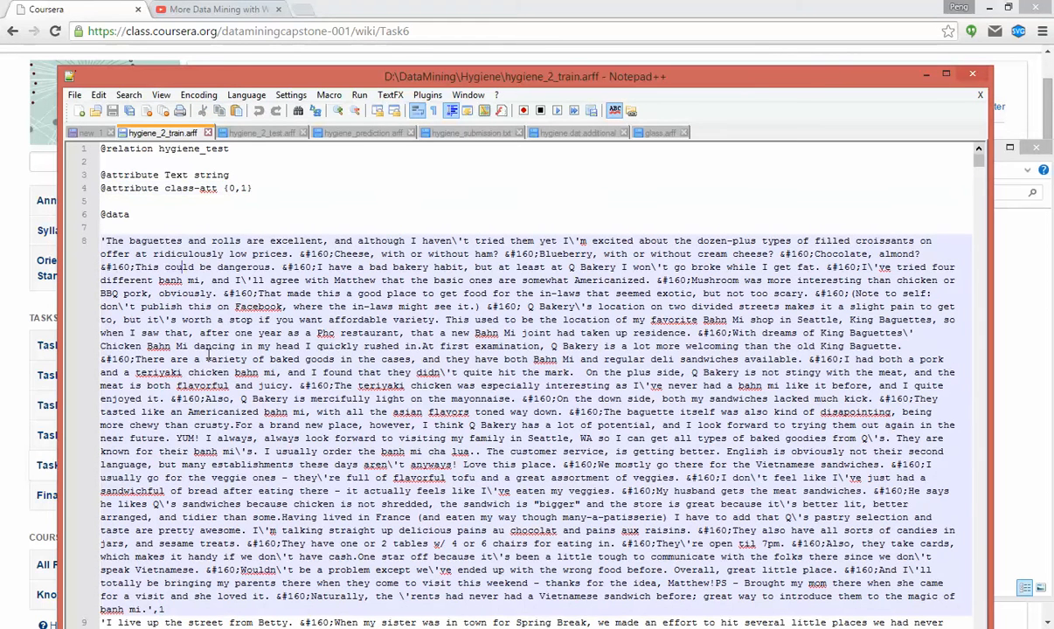
scroll(194, 333, down, 1)
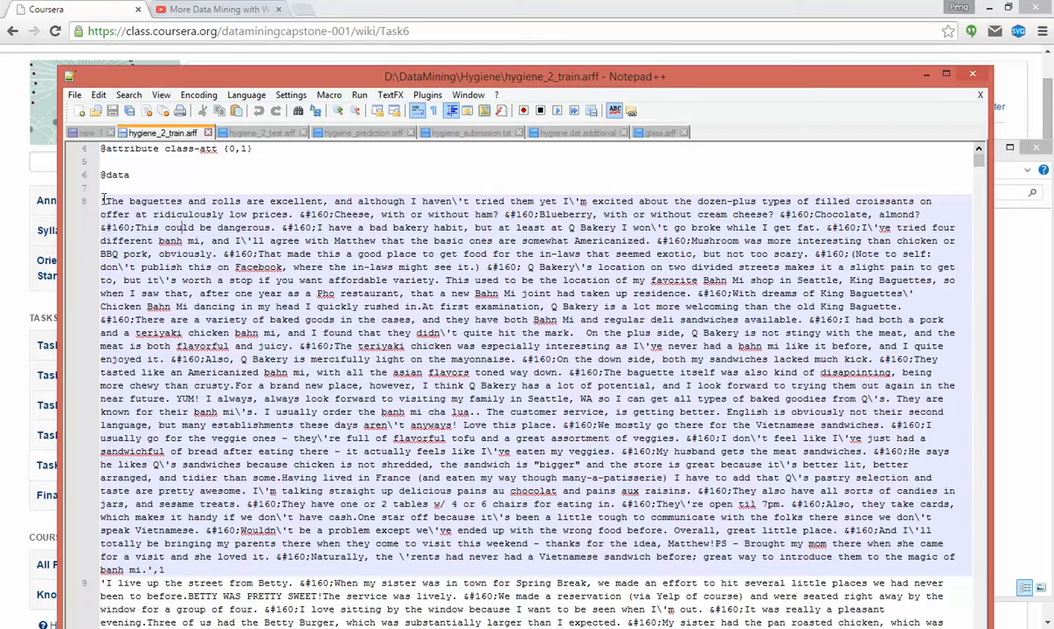
drag(103, 200, 149, 570)
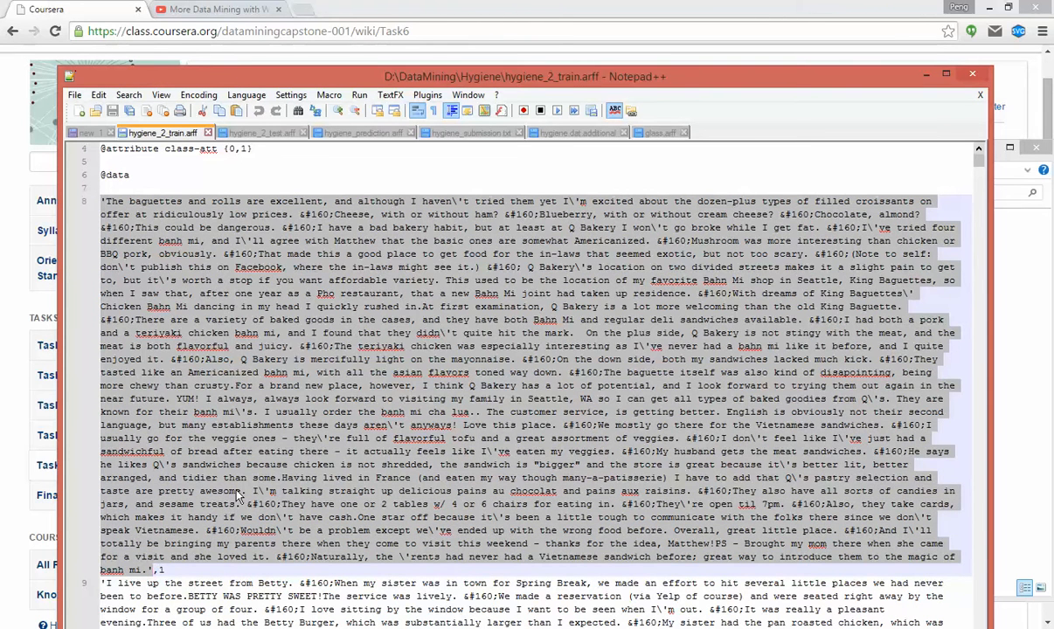
scroll(229, 472, up, 1)
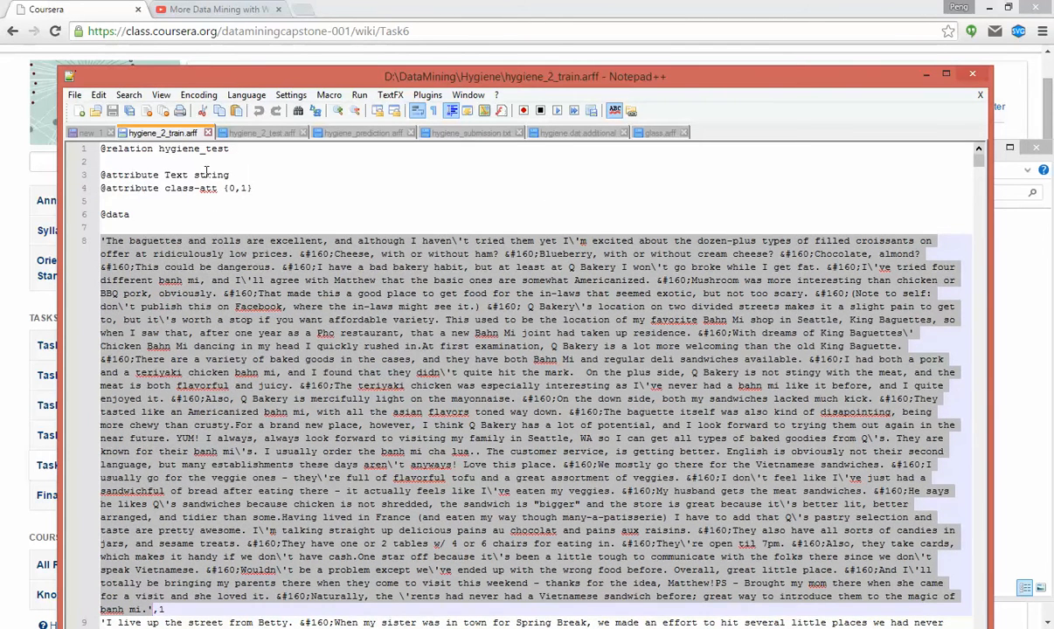
scroll(281, 232, down, 1)
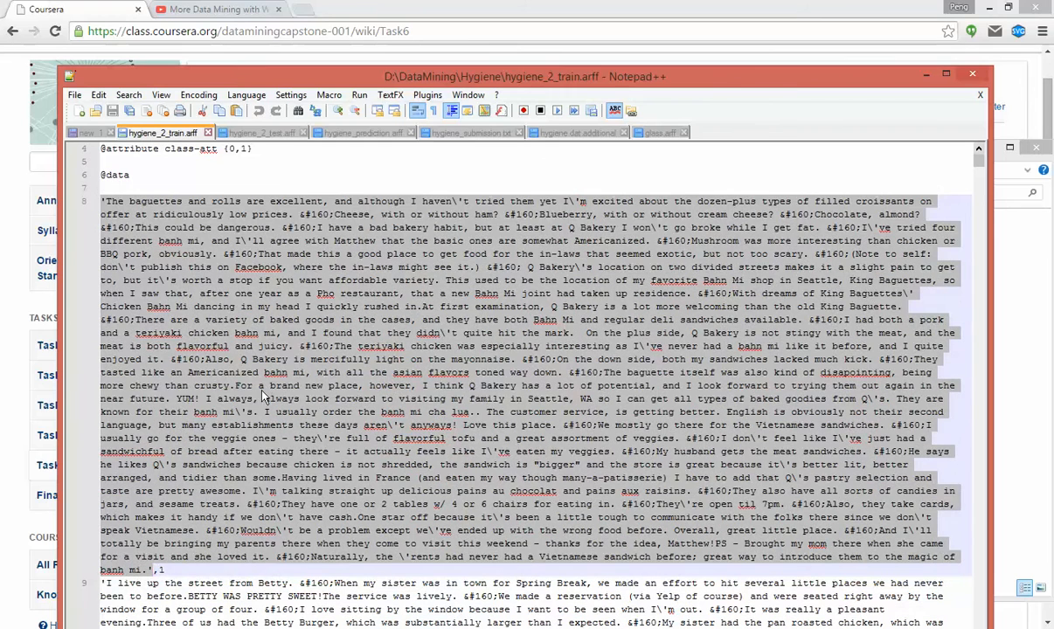
double_click(178, 576)
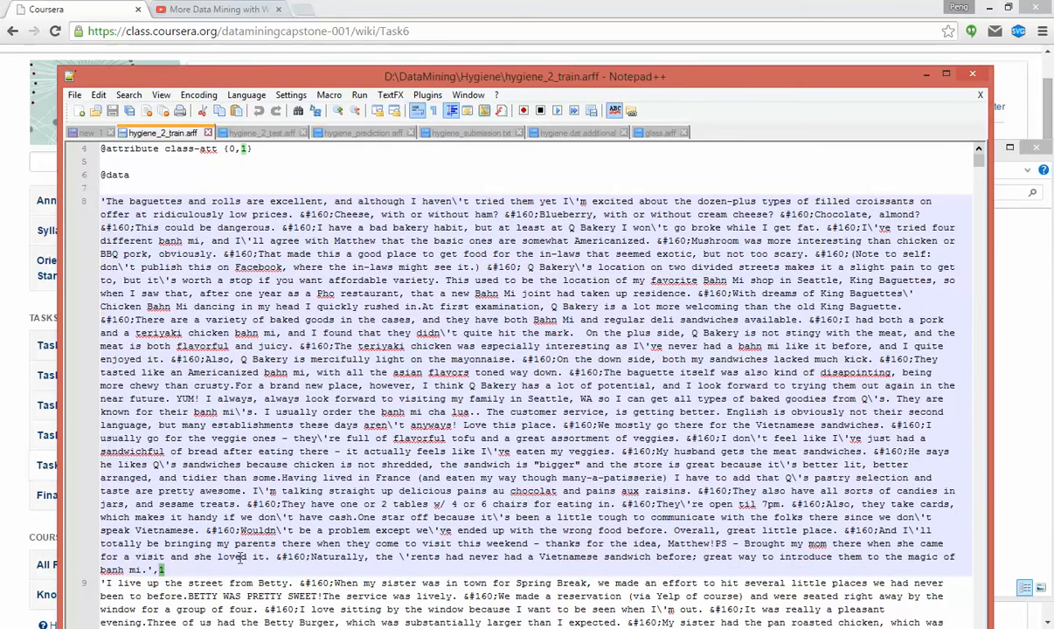
Switch to hygiene_2_test.arff and examine its header and first data record through to the record's end
click(253, 132)
drag(978, 583, 916, 145)
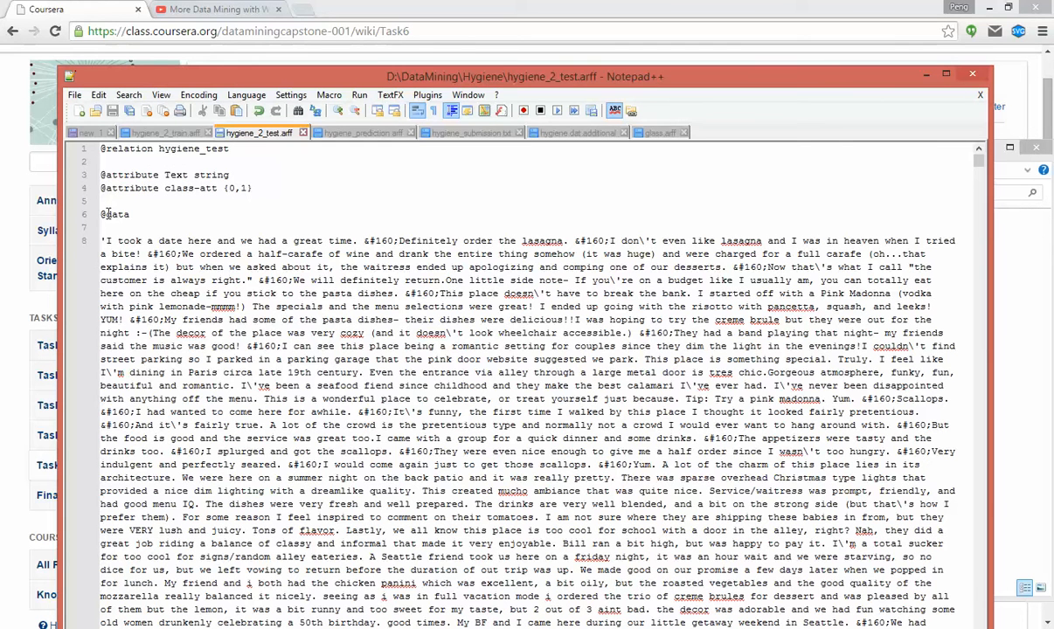
click(147, 214)
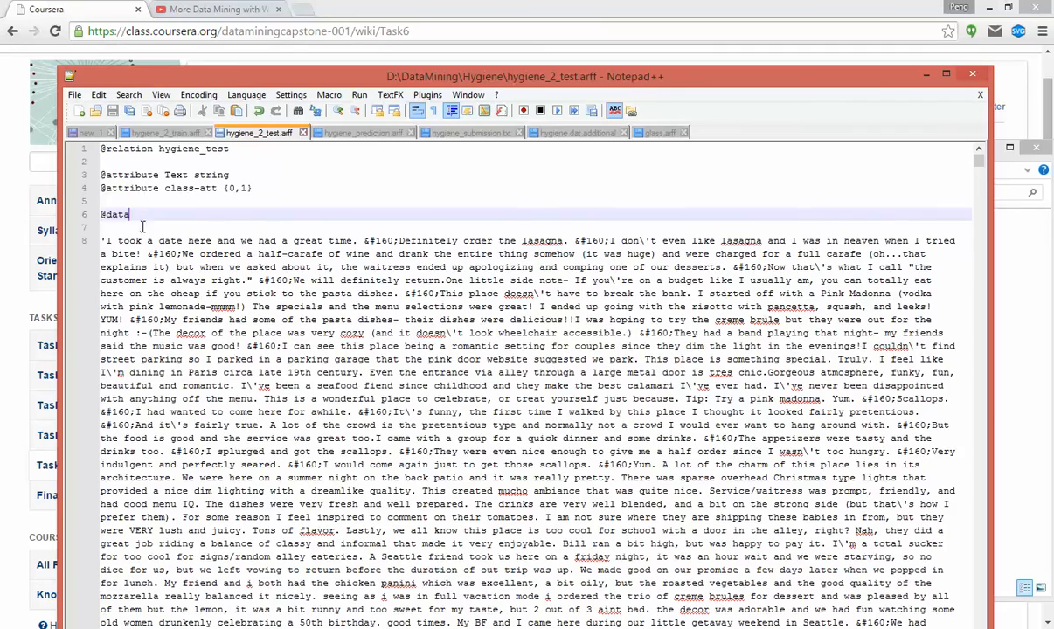
scroll(133, 226, down, 2)
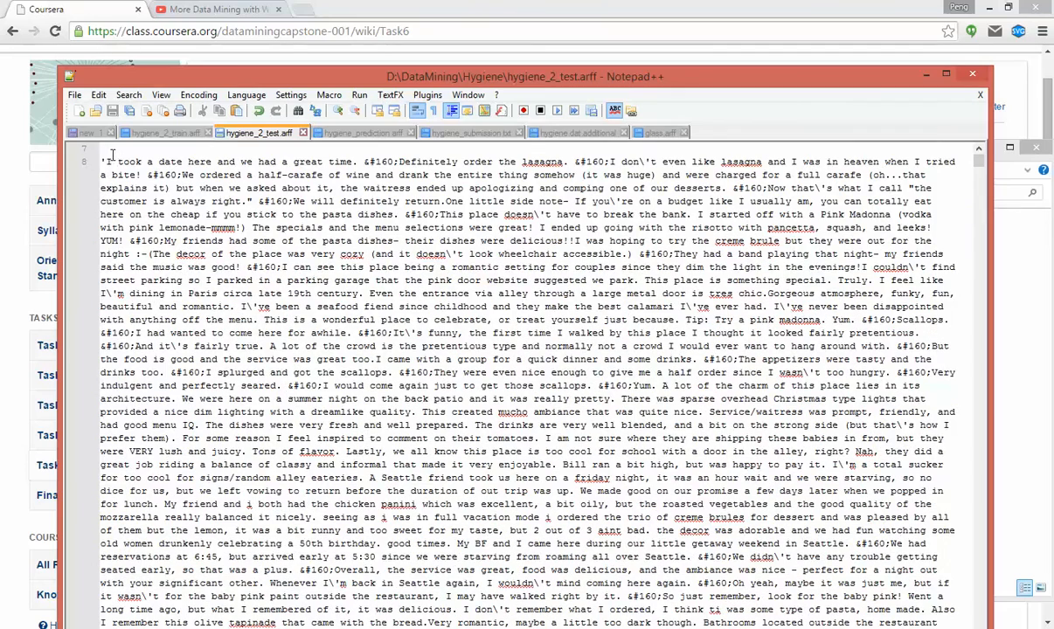
scroll(136, 236, down, 2)
scroll(137, 251, down, 9)
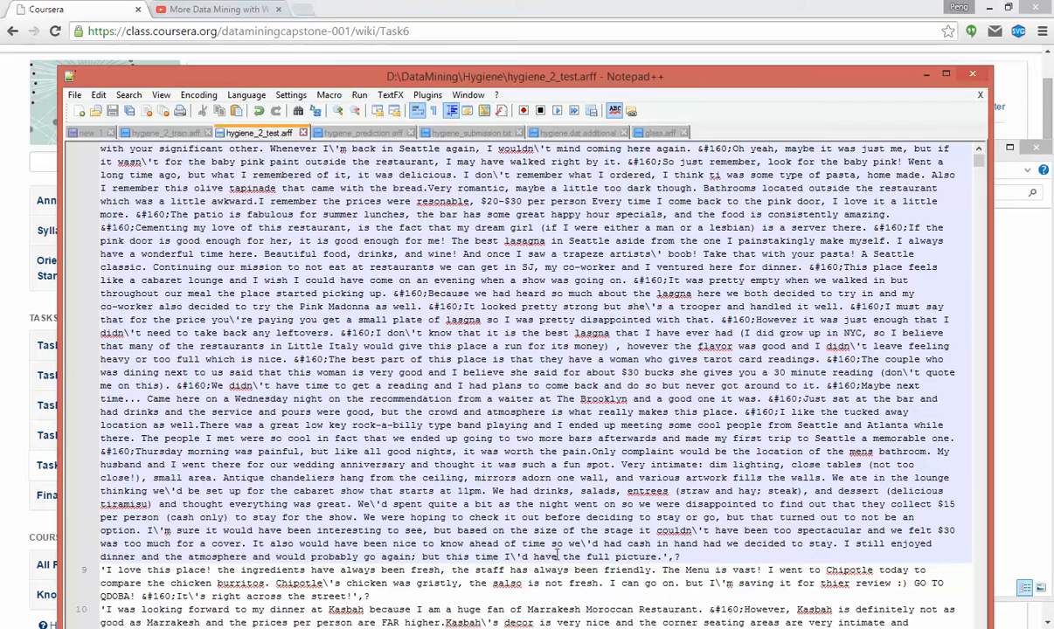
Check the class value closing the first test record, and compare the test file with hygiene_2_train.arff
shift+click(666, 556)
click(679, 558)
scroll(653, 609, up, 15)
scroll(653, 609, down, 15)
drag(680, 554, 675, 555)
drag(677, 558, 681, 559)
click(162, 133)
click(259, 133)
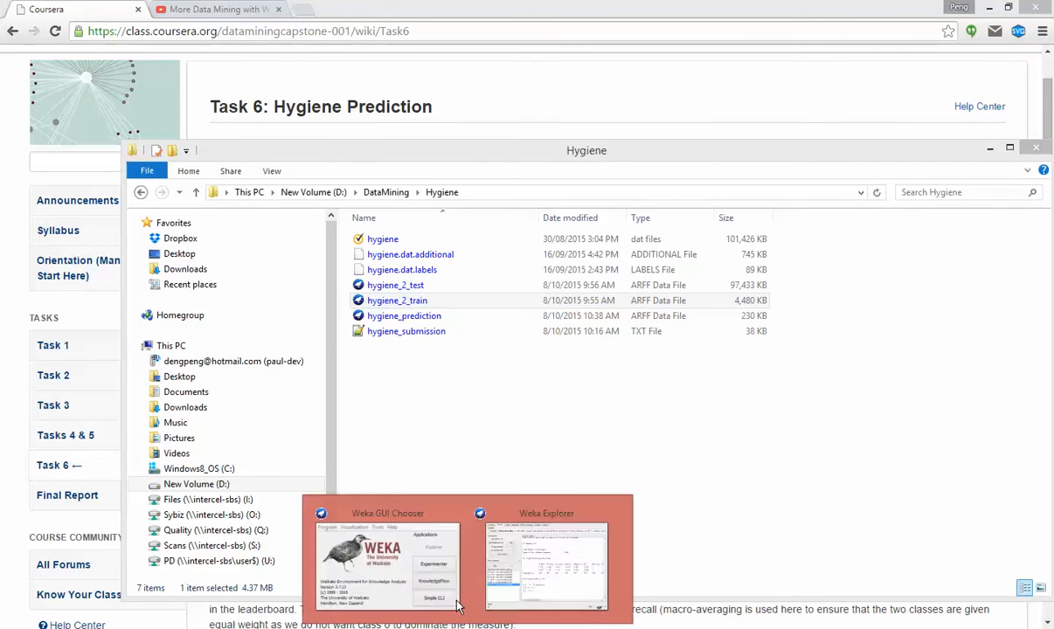
Switch to the Weka Explorer window and place it over the Hygiene folder
click(394, 559)
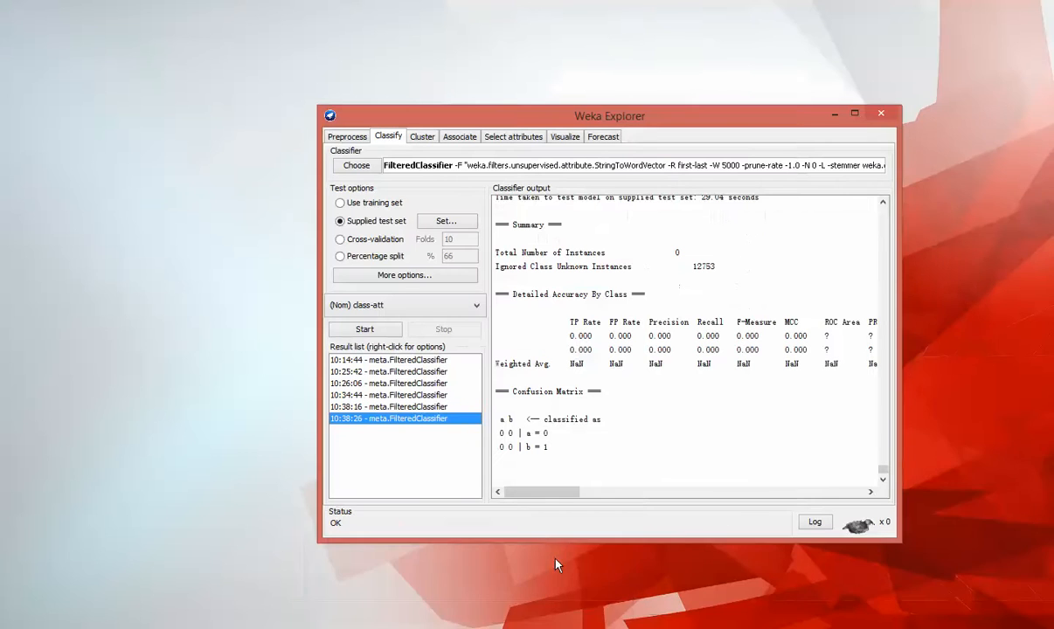
click(542, 568)
drag(586, 122, 553, 122)
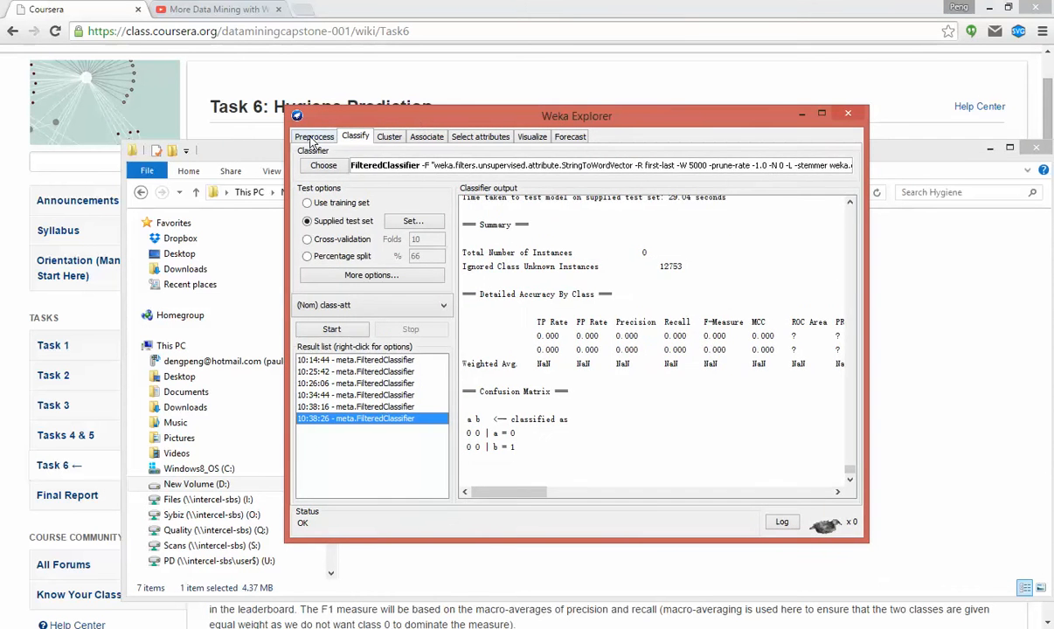
Load the hygiene_2_train ARFF file from the Hygiene folder as the training data
click(313, 137)
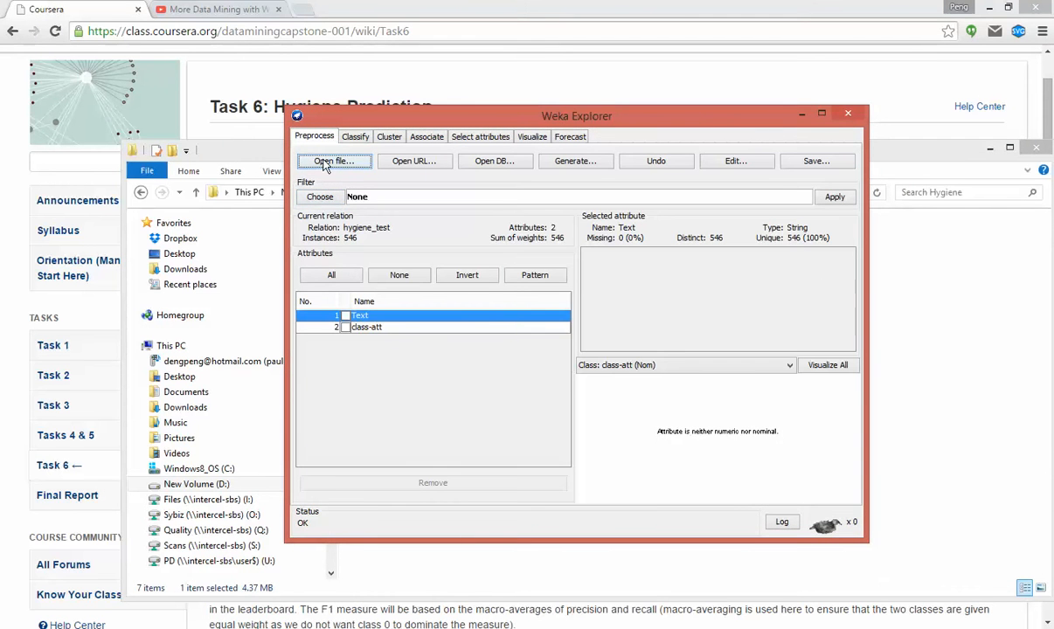
click(325, 164)
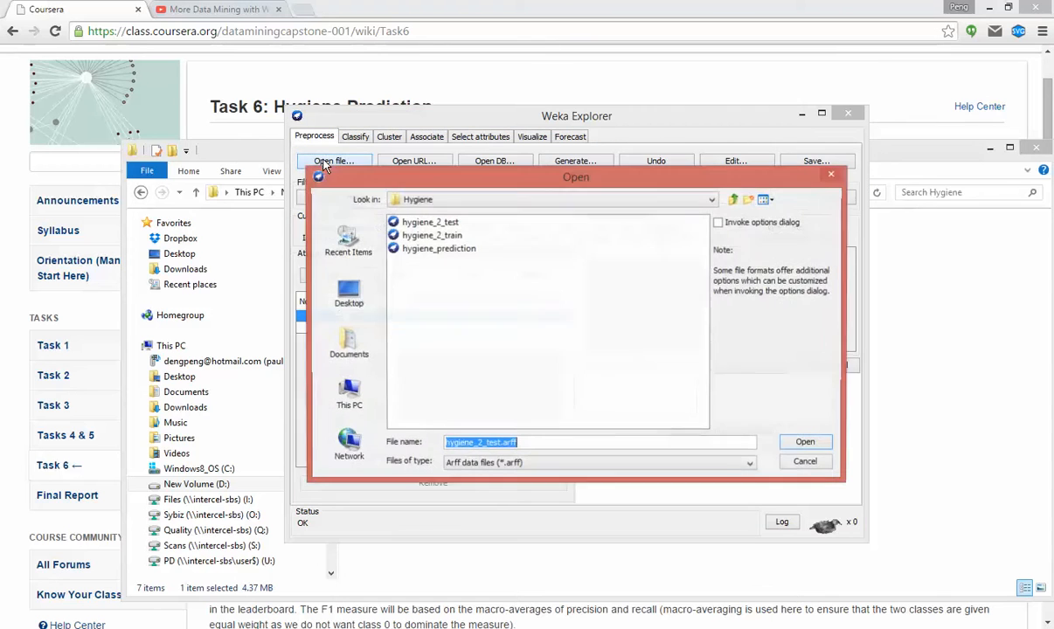
double_click(430, 236)
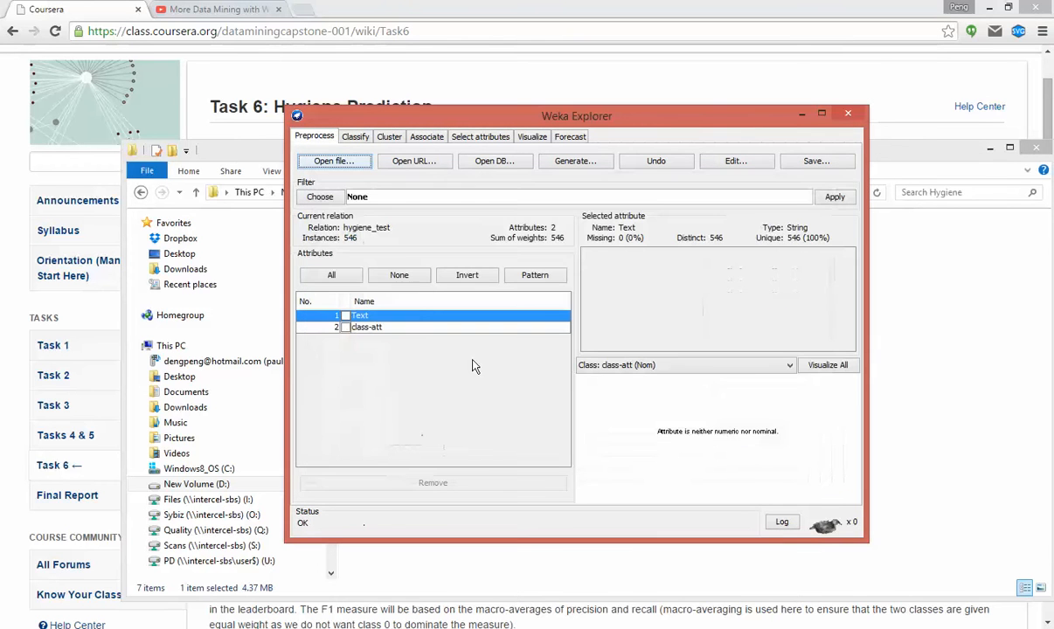
Check FilteredClassifier among the meta classifiers for classification and open its settings
click(356, 138)
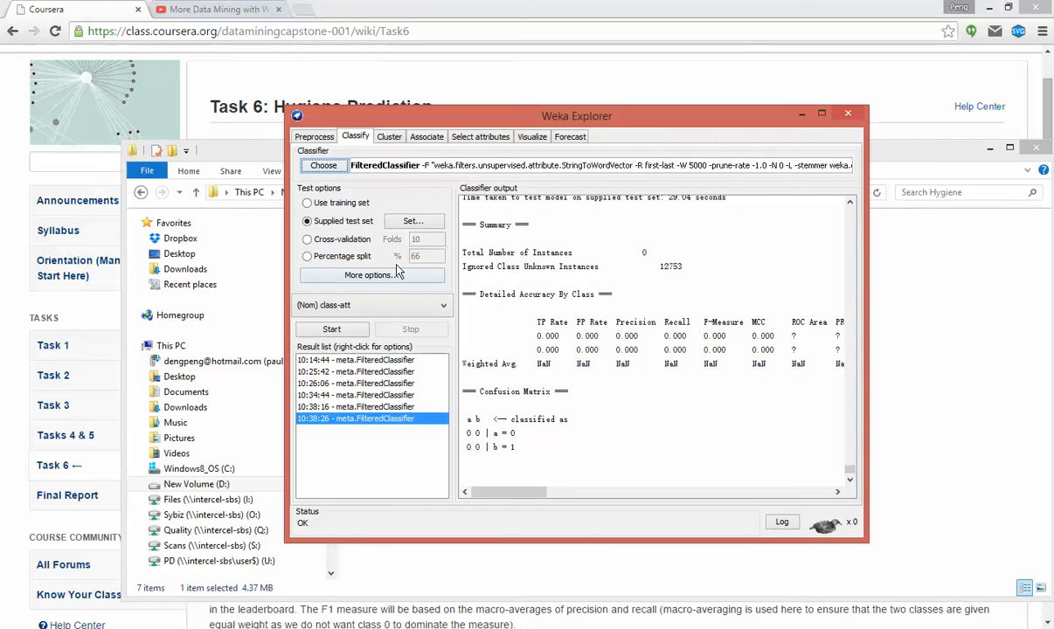
click(323, 166)
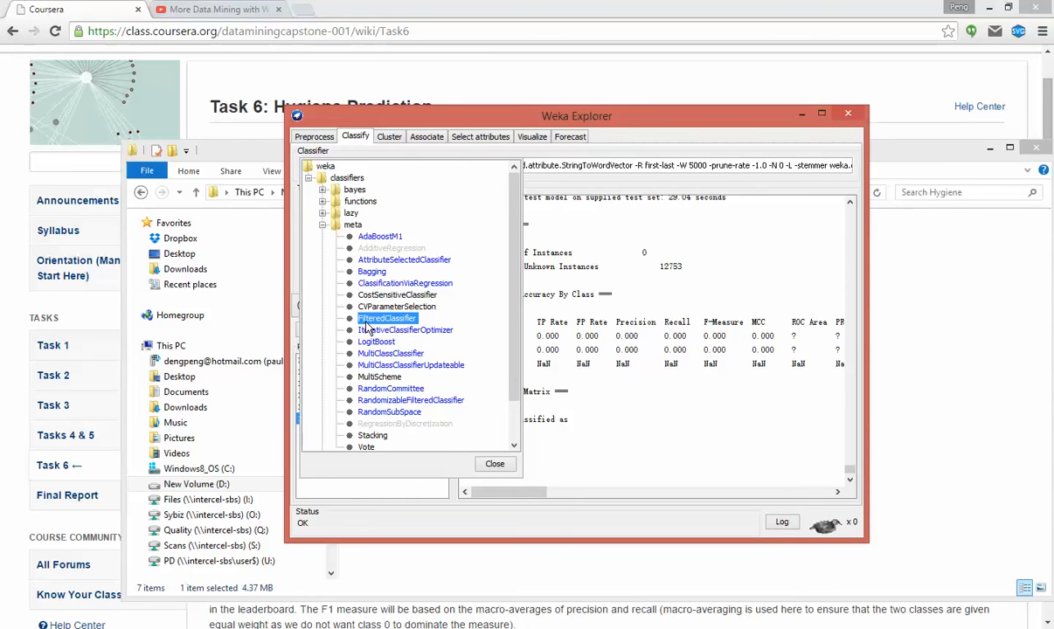
click(492, 463)
click(472, 164)
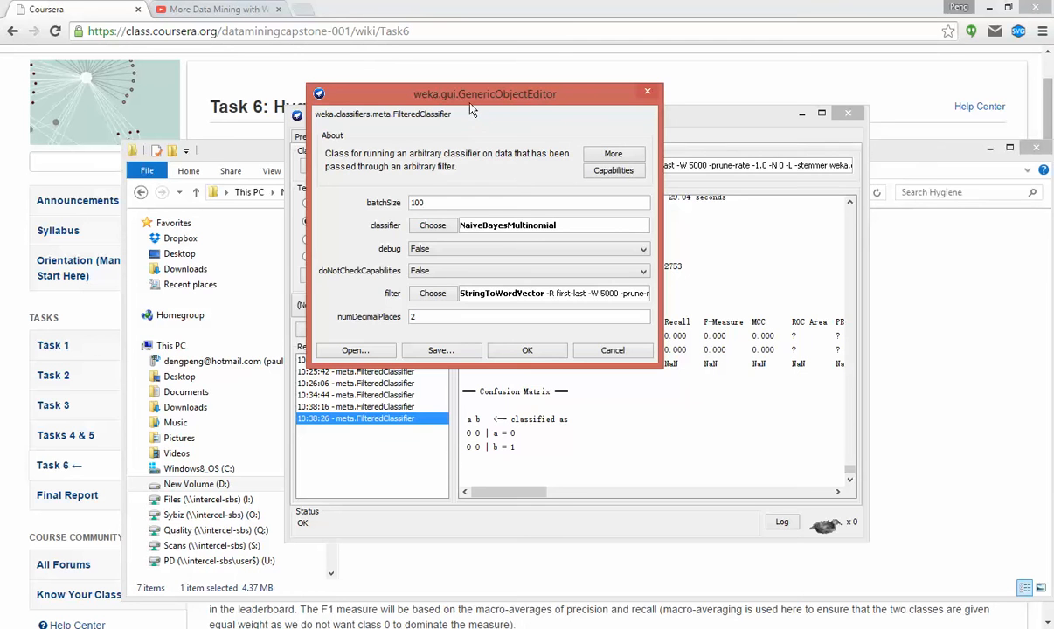
drag(452, 101, 414, 117)
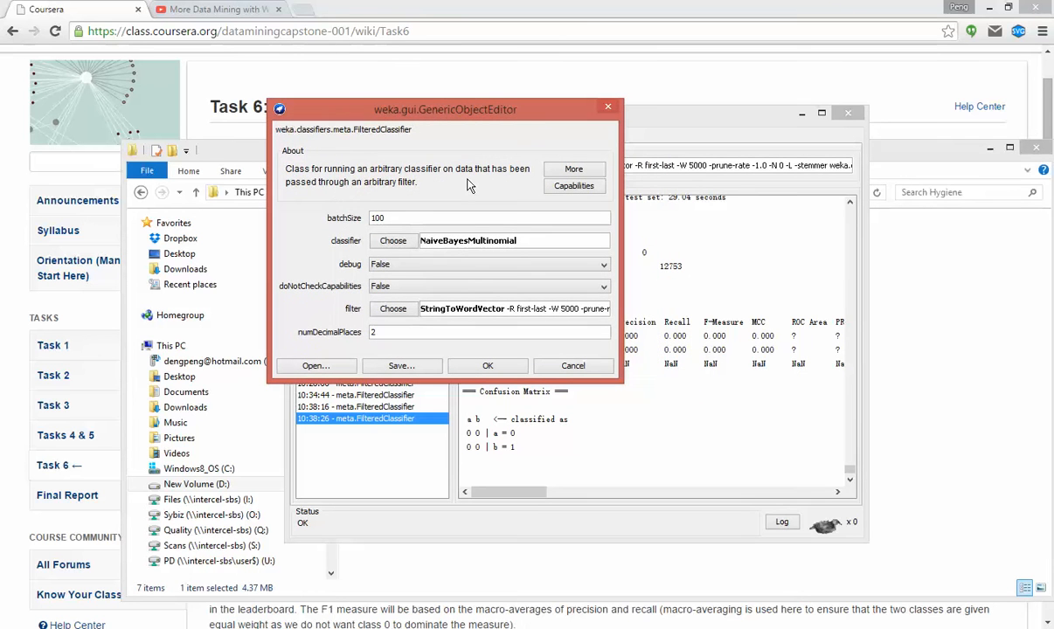
Inspect the options of the NaiveBayesMultinomial base classifier inside FilteredClassifier and close them
click(395, 245)
click(473, 239)
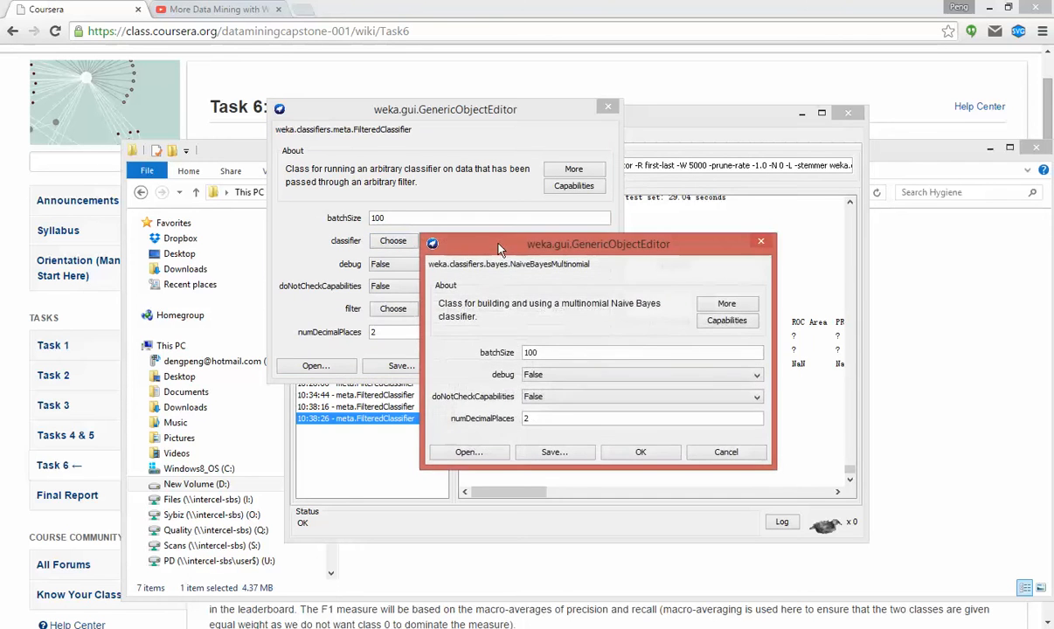
click(765, 240)
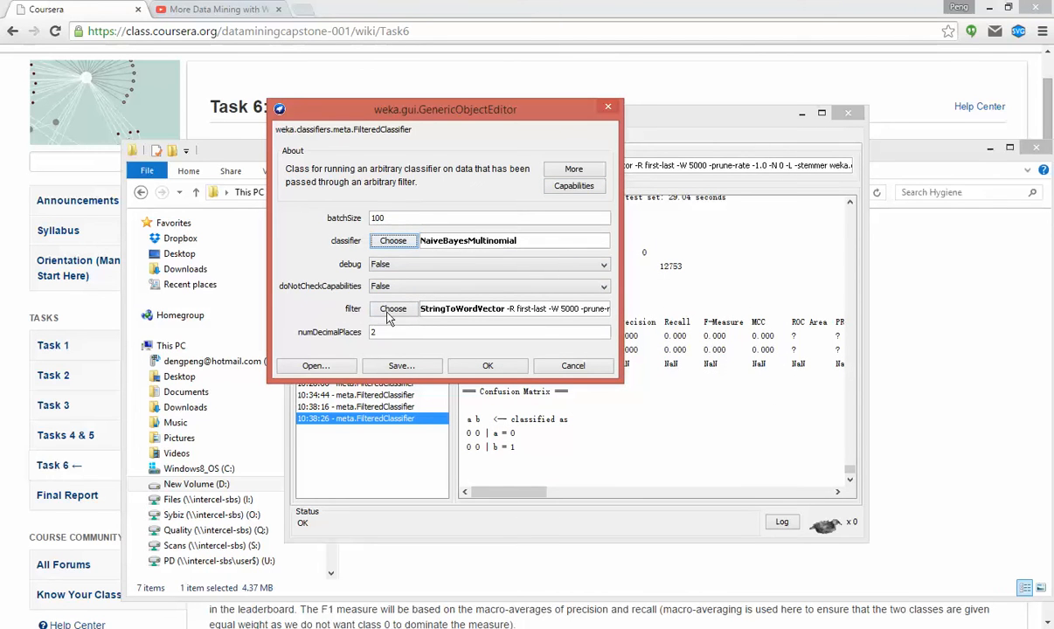
Locate StringToWordVector among the unsupervised attribute filters available to FilteredClassifier
click(402, 312)
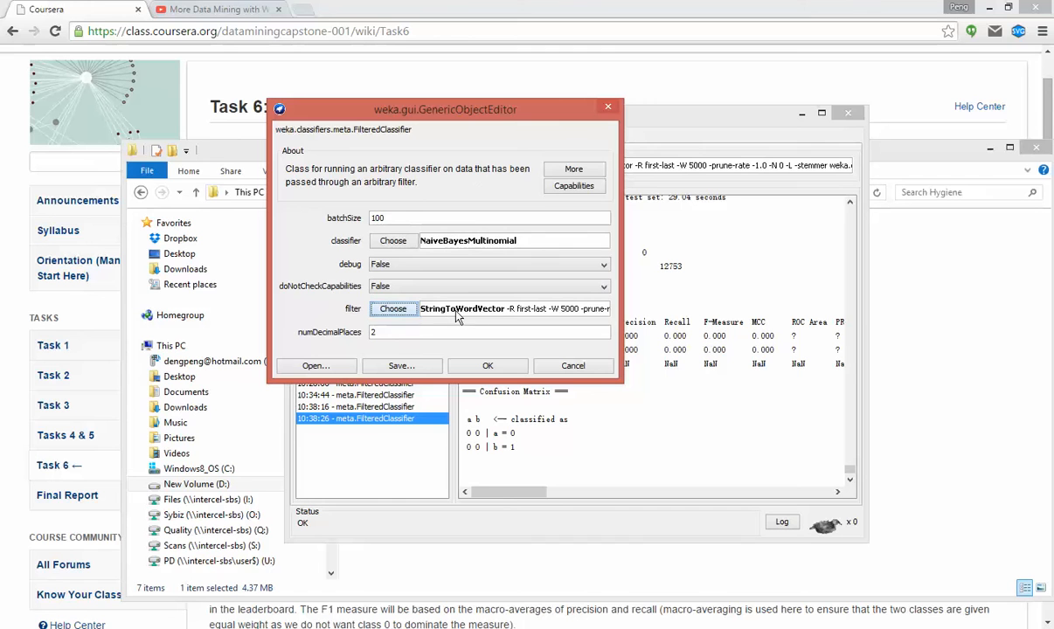
click(393, 310)
scroll(547, 367, down, 10)
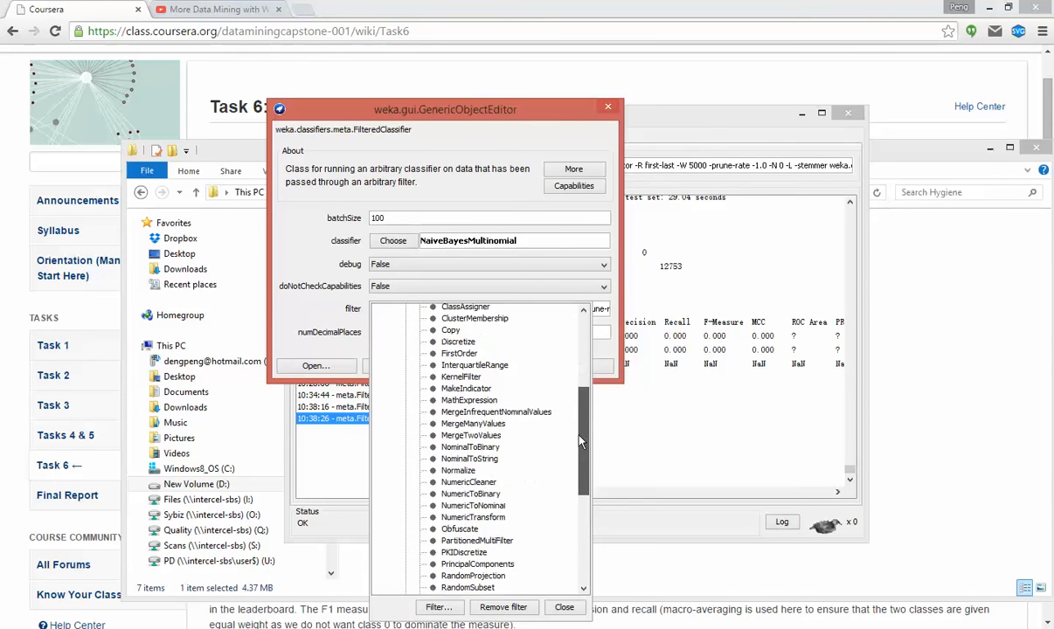
scroll(575, 497, down, 2)
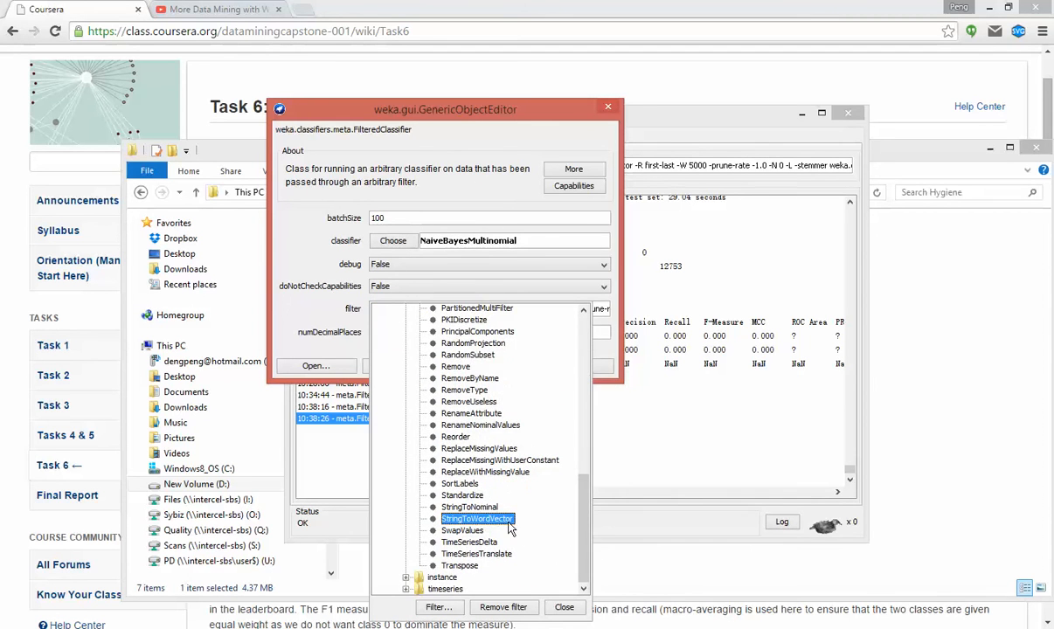
drag(583, 522, 586, 354)
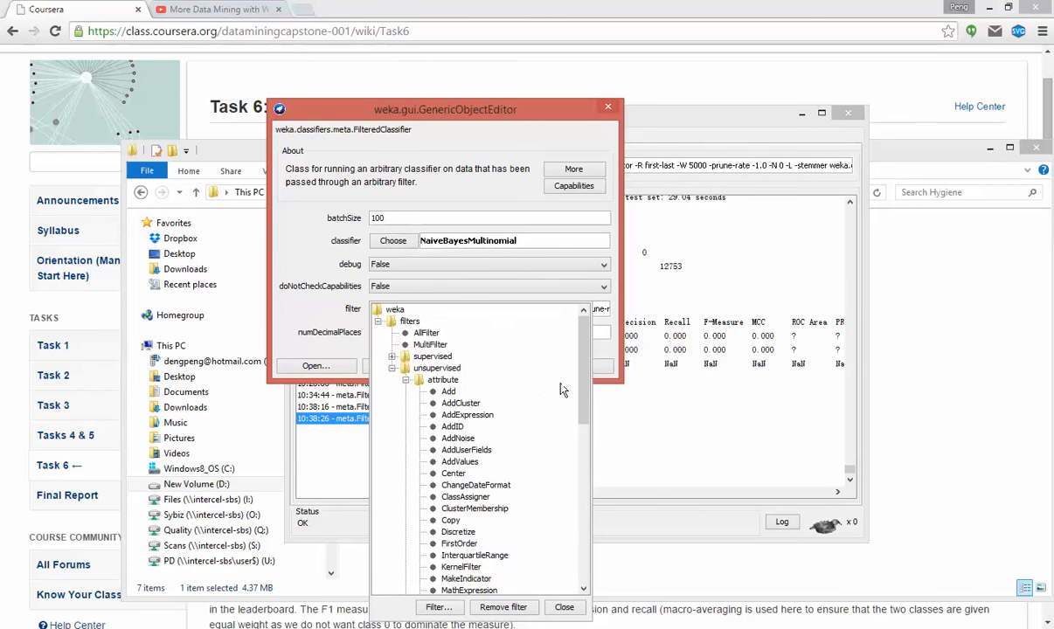
drag(587, 397, 567, 565)
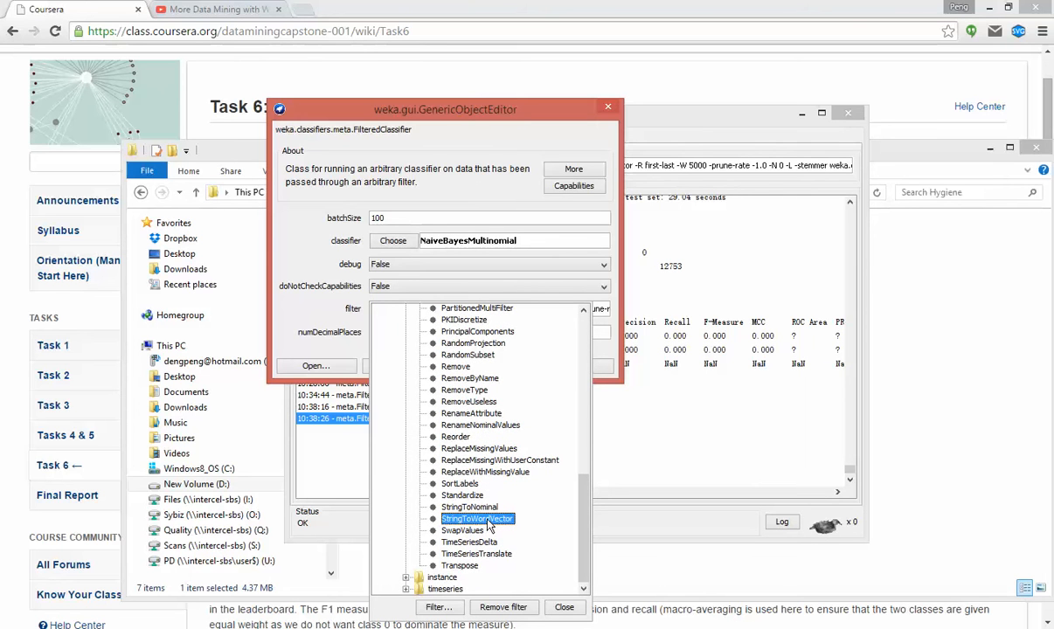
click(313, 241)
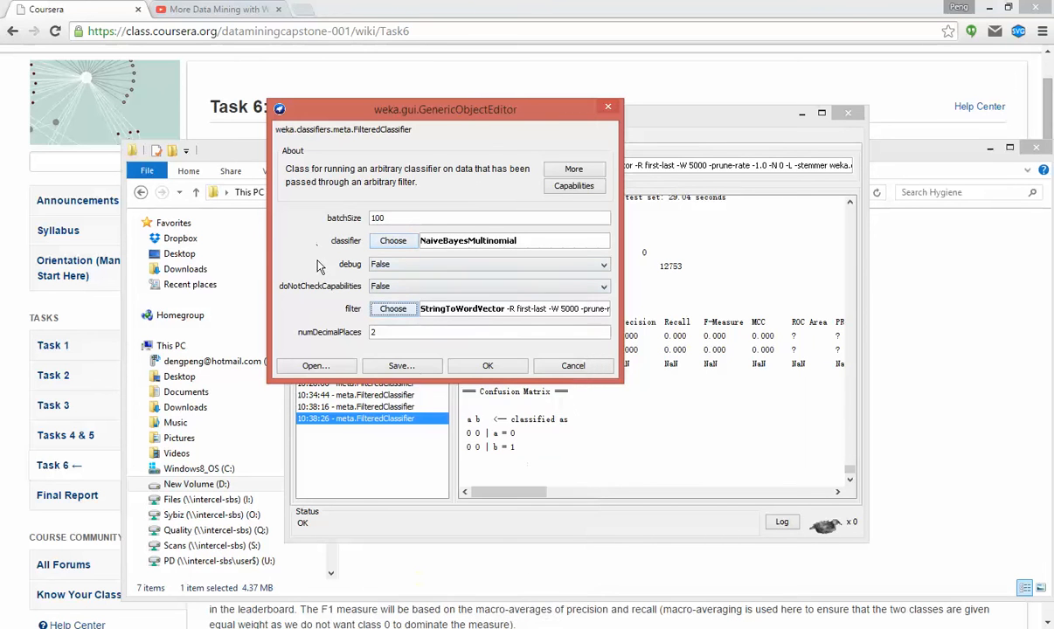
Review the StringToWordVector filter's stemmer, stopwords, tokenizer and word-count options, and accept the FilteredClassifier settings
click(472, 316)
drag(553, 12, 487, 40)
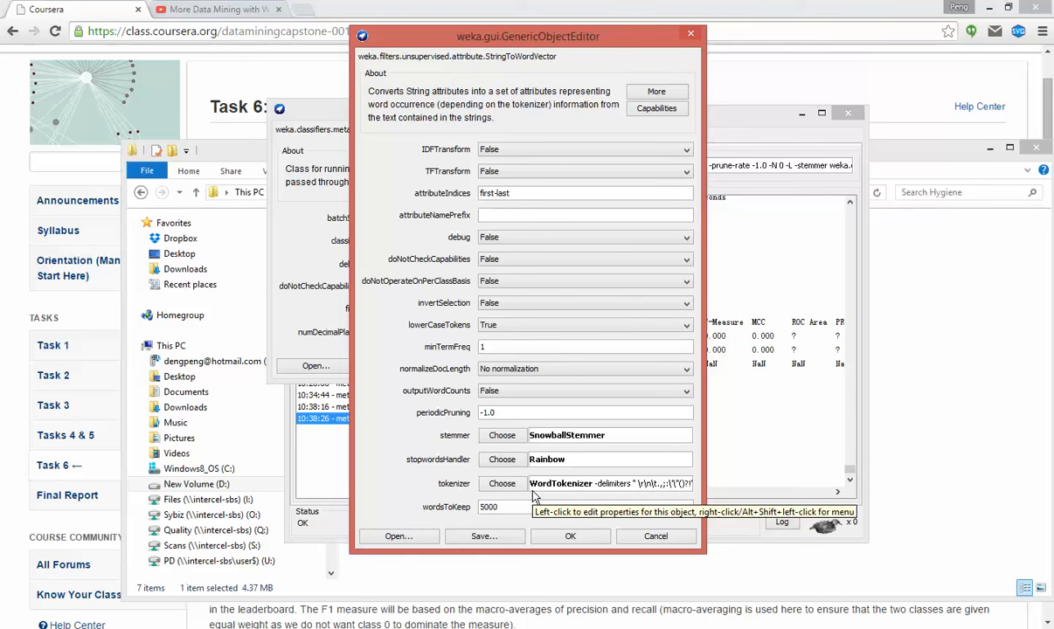
click(570, 536)
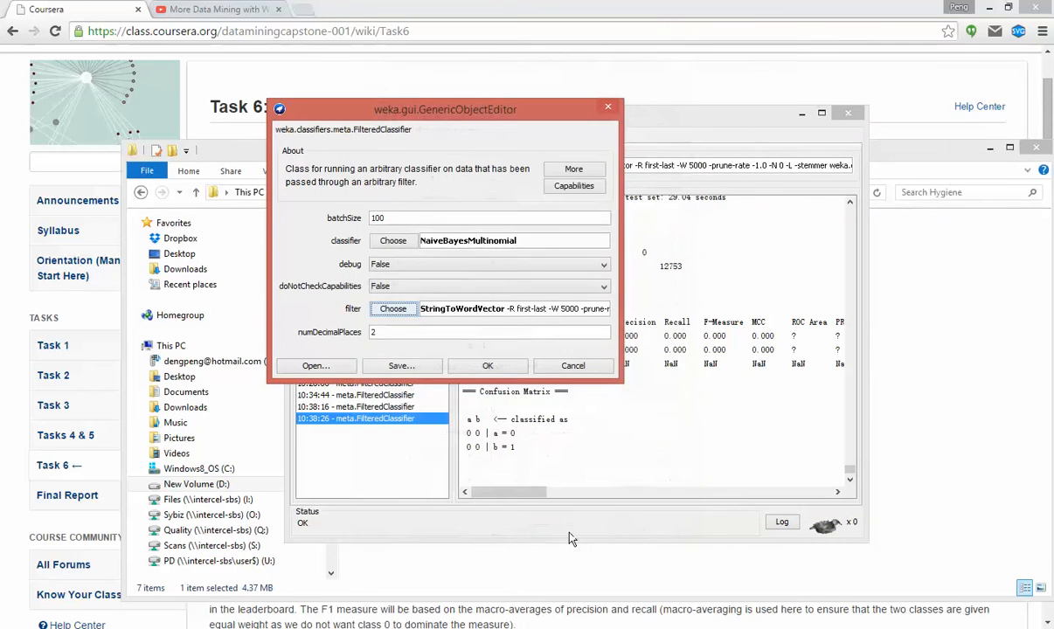
click(505, 368)
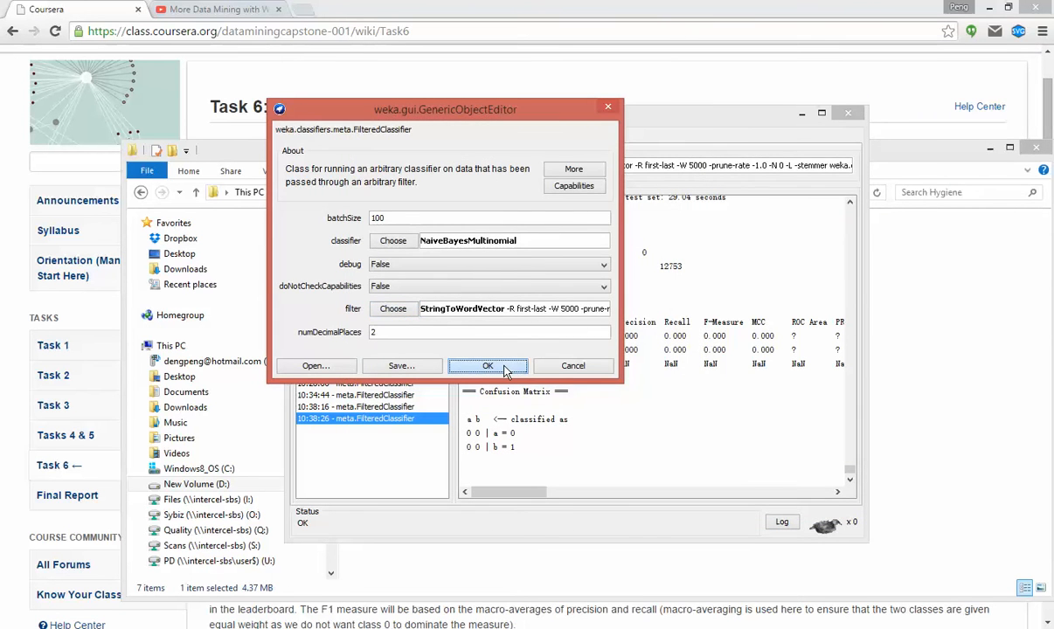
click(505, 368)
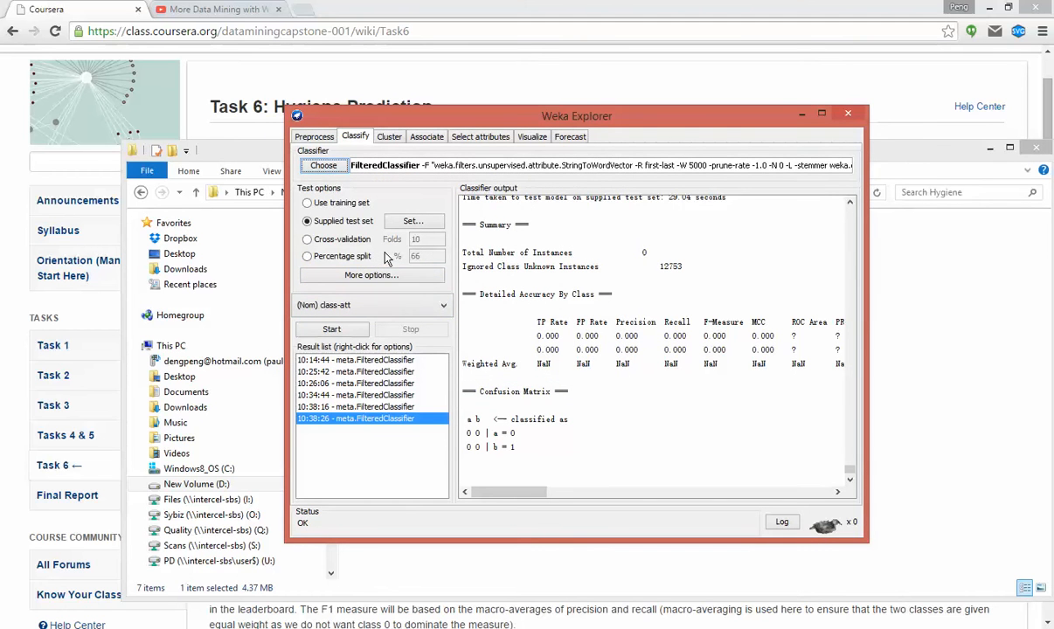
Evaluate the FilteredClassifier on the training data with a 66% percentage split and review its accuracy summary
click(357, 262)
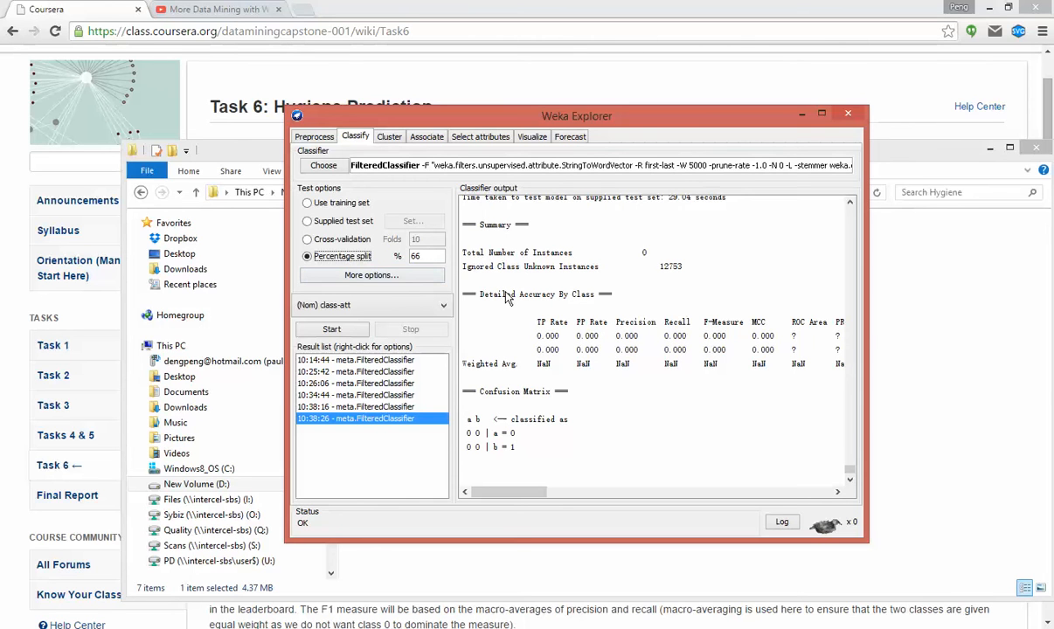
click(331, 328)
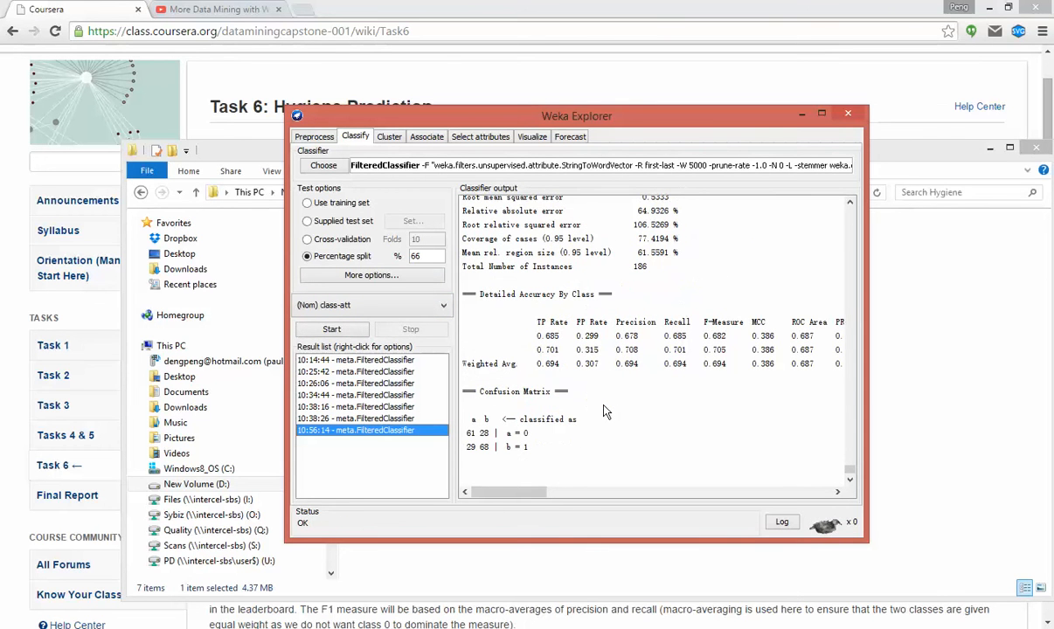
scroll(616, 412, up, 4)
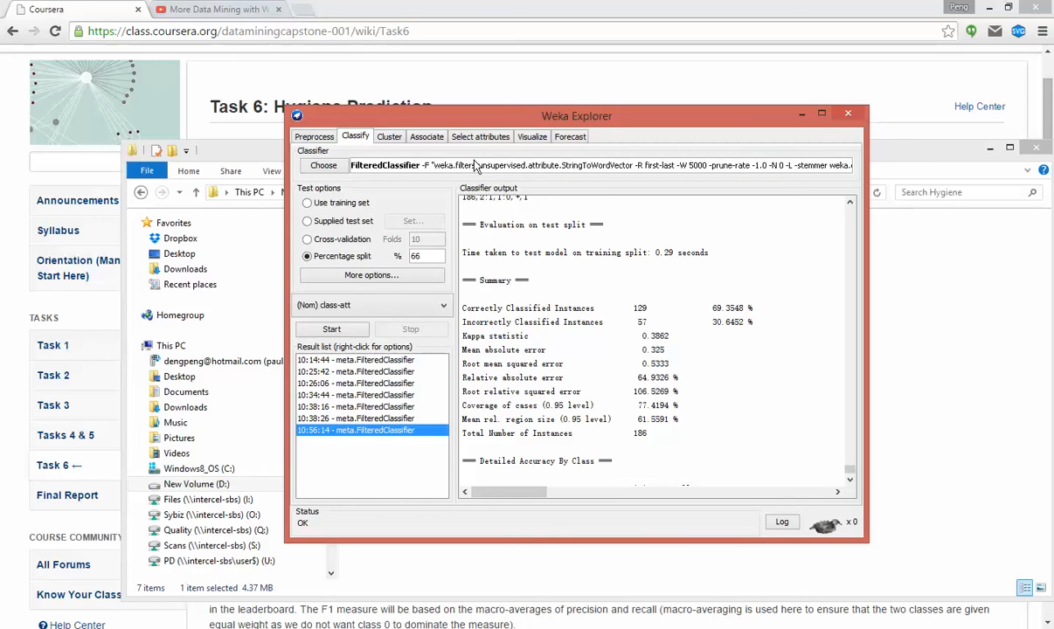
Switch the evaluation to a supplied test set using the hygiene_2_test ARFF file with class-att as the class
click(330, 226)
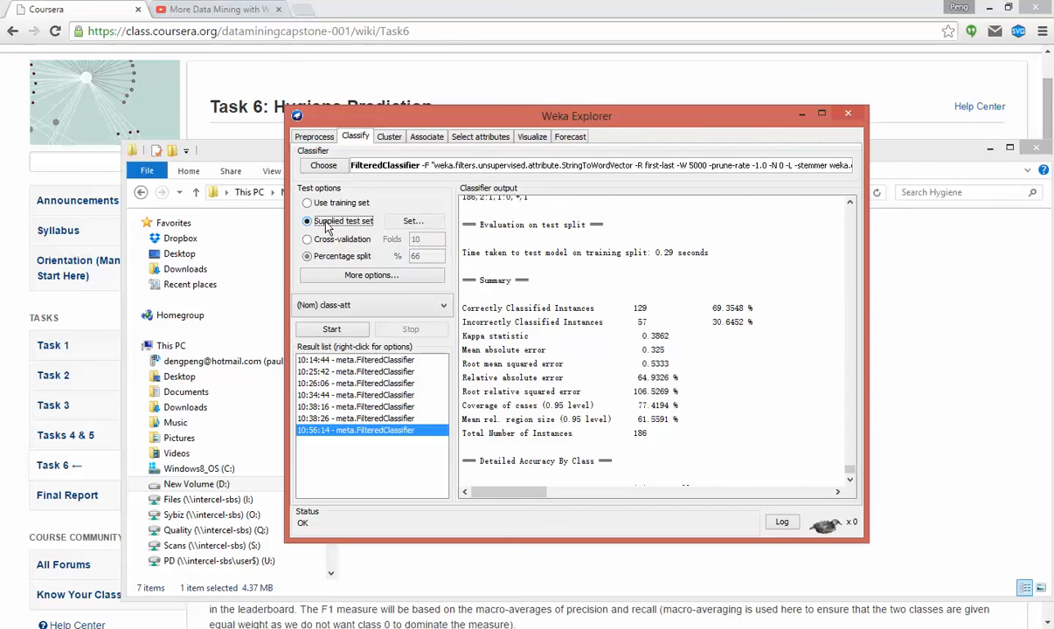
click(408, 224)
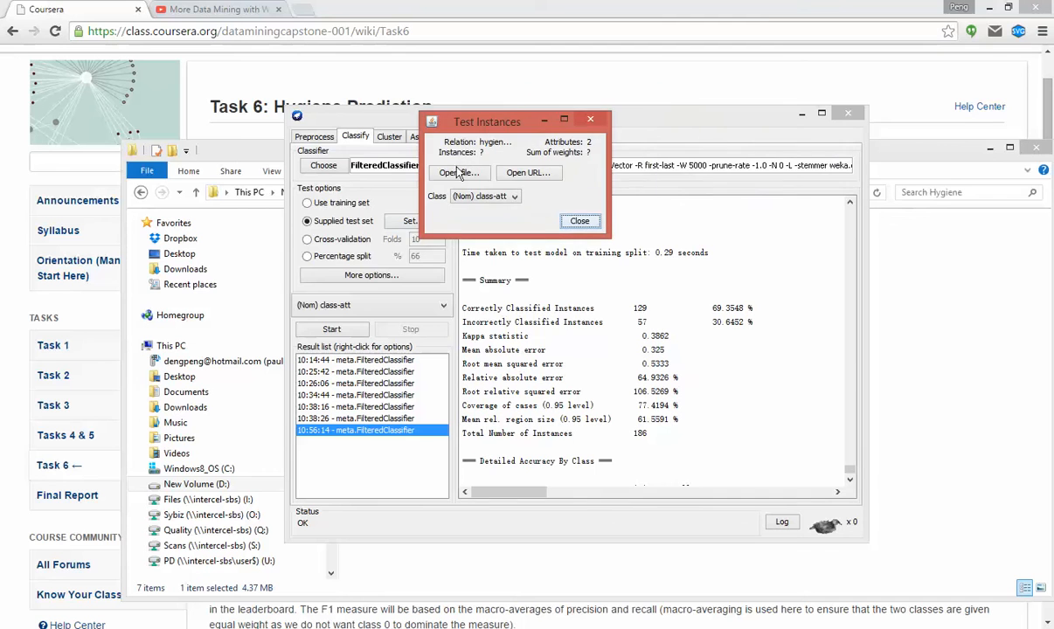
click(456, 171)
click(367, 81)
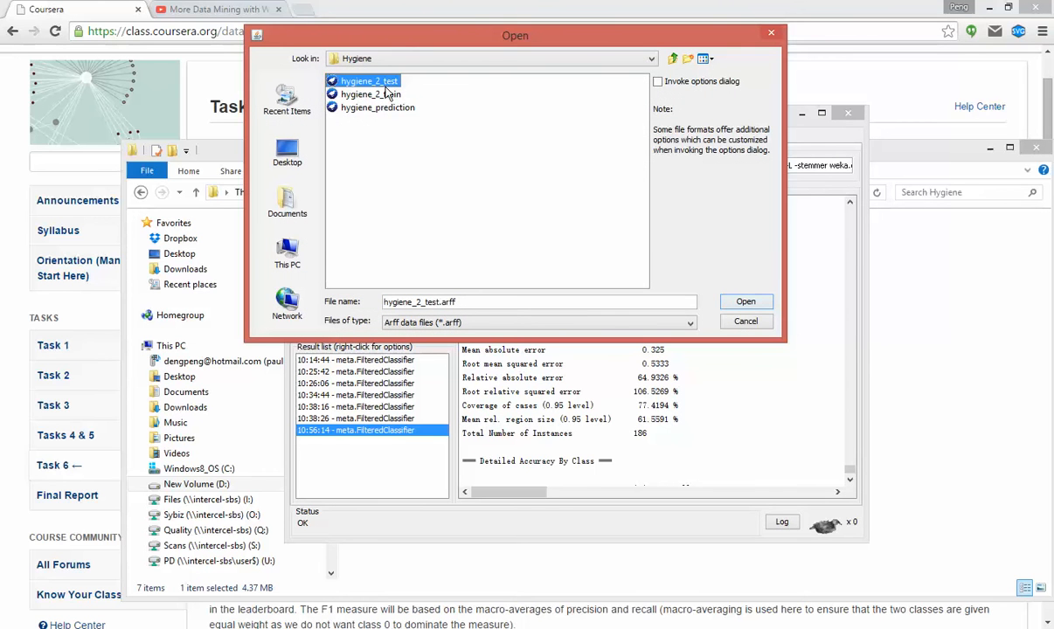
click(739, 302)
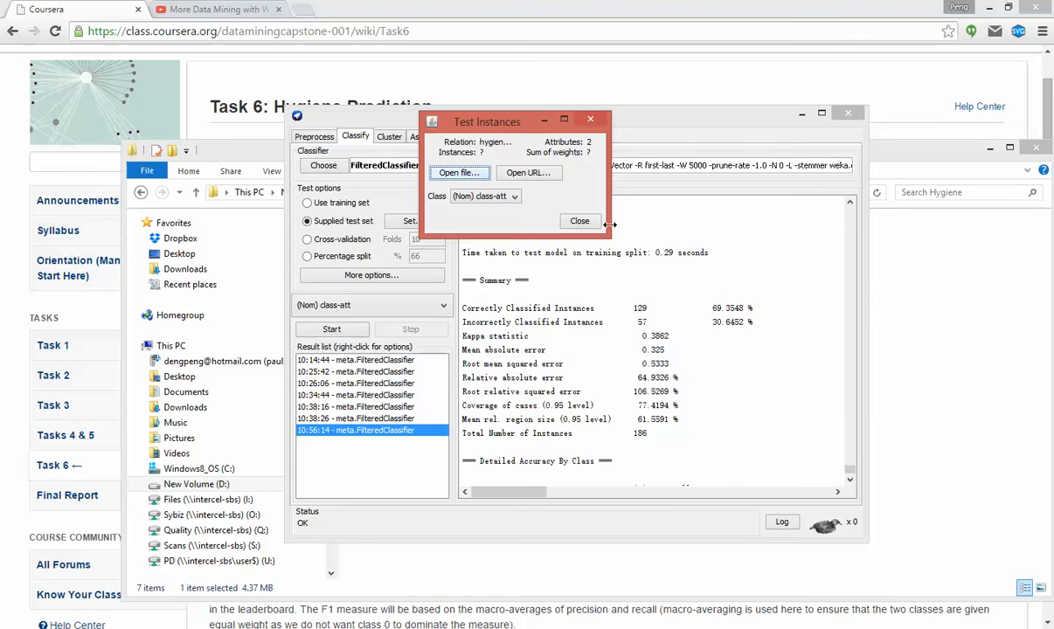
click(516, 219)
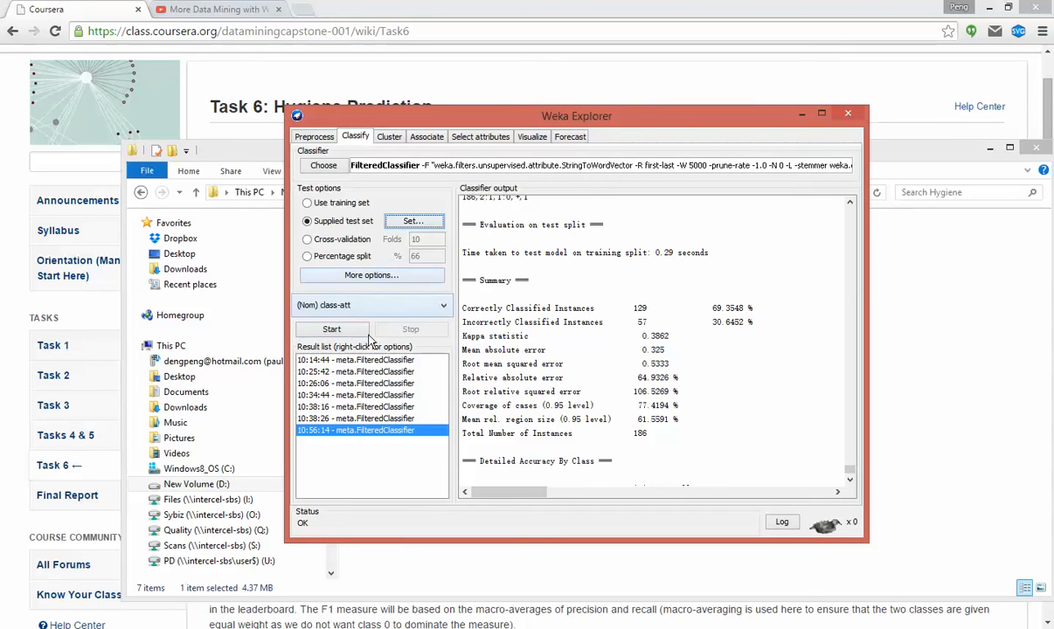
Output the predictions as CSV to hygiene_prediction.arff and run the FilteredClassifier on the supplied test set
click(371, 277)
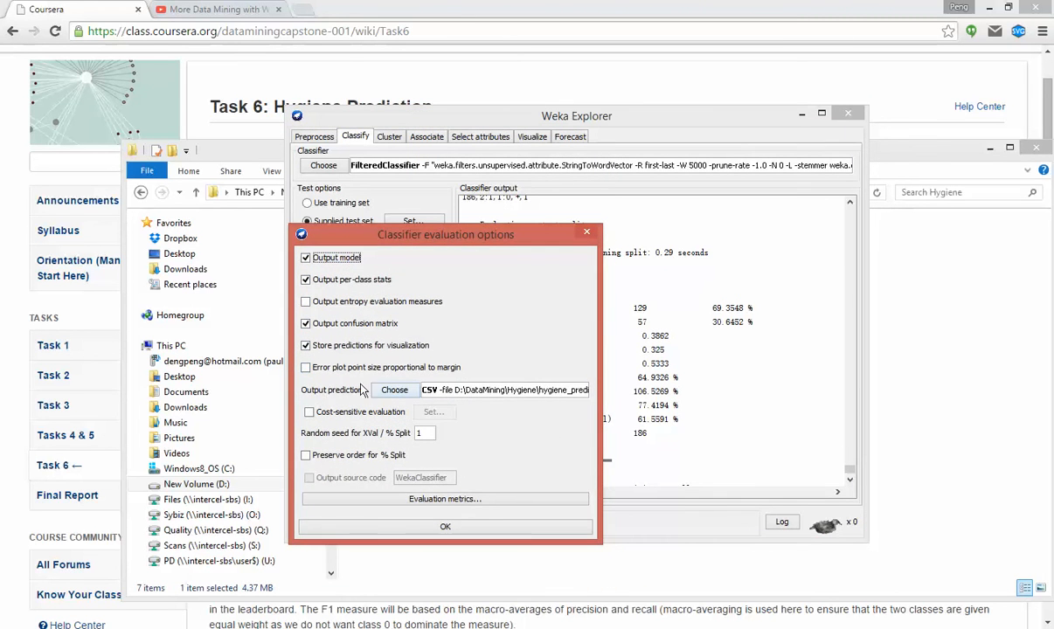
drag(463, 229, 451, 218)
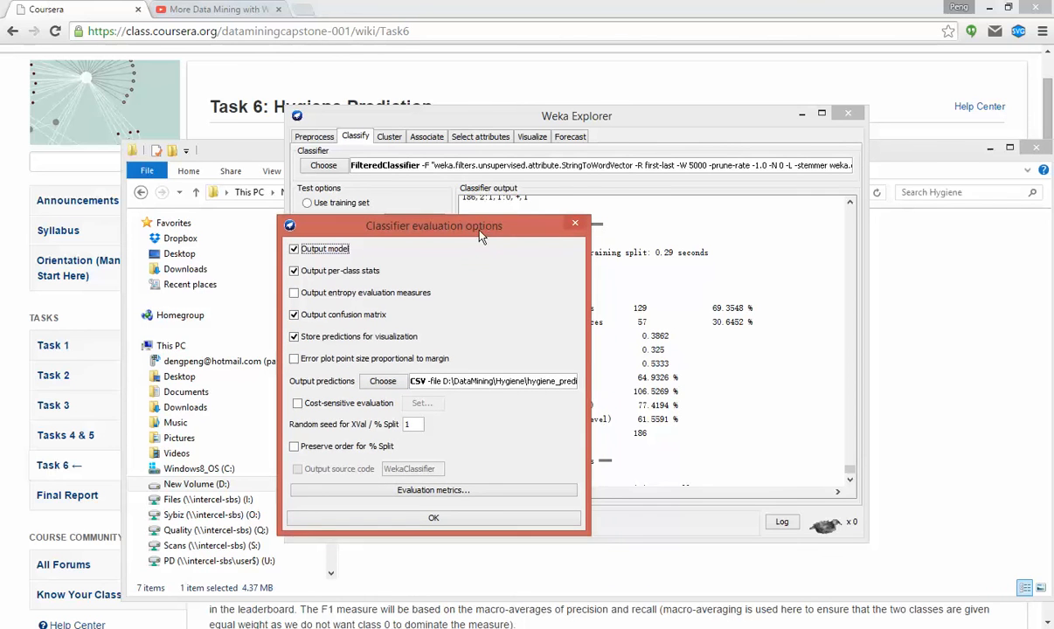
click(396, 390)
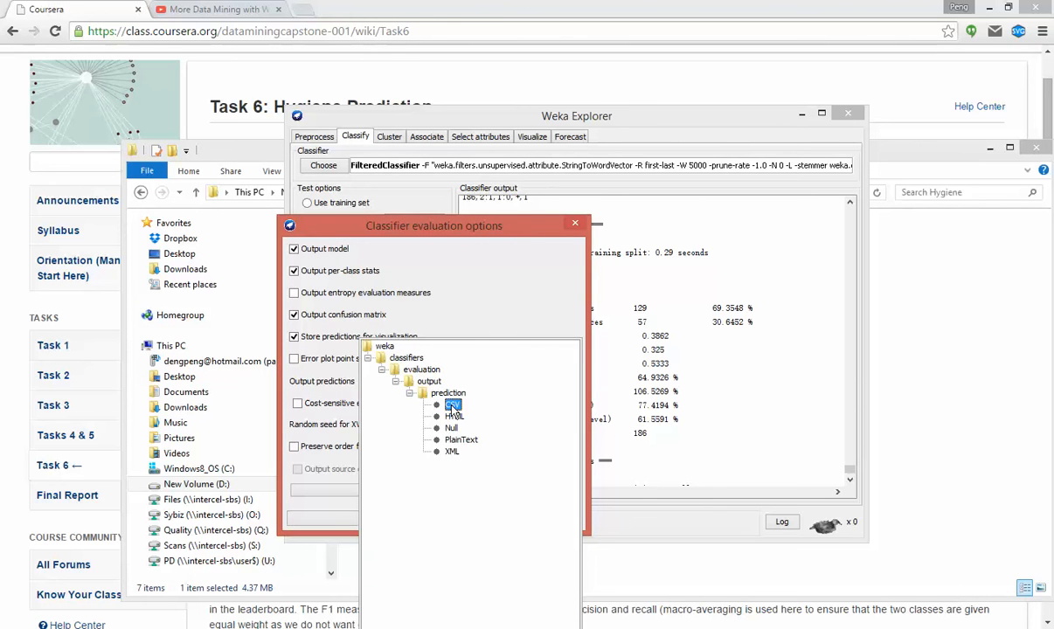
click(453, 407)
click(478, 385)
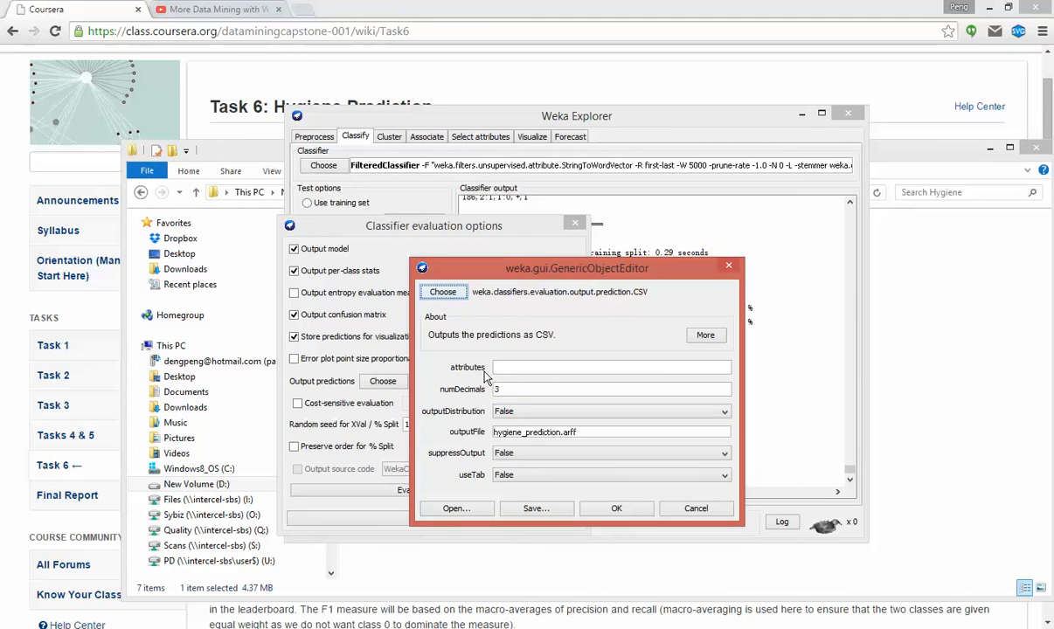
click(525, 437)
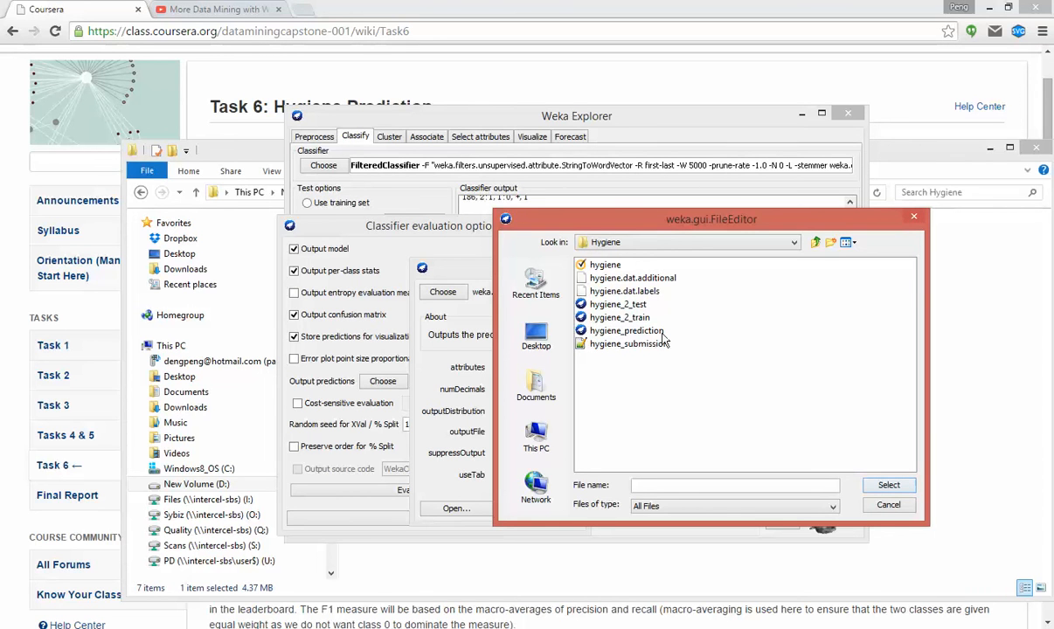
click(874, 509)
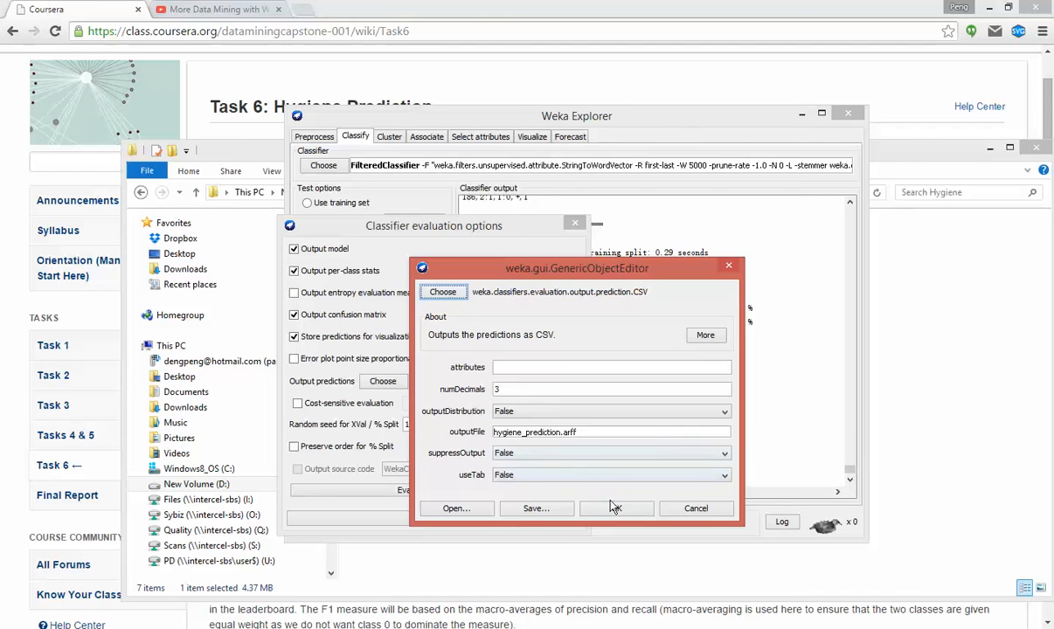
click(614, 508)
click(457, 519)
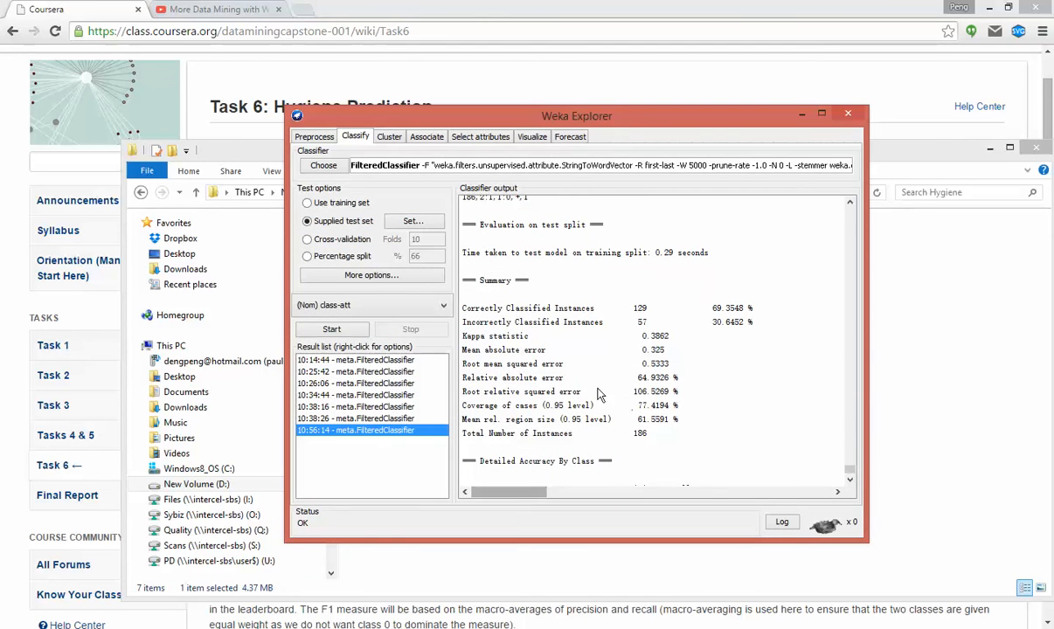
click(354, 333)
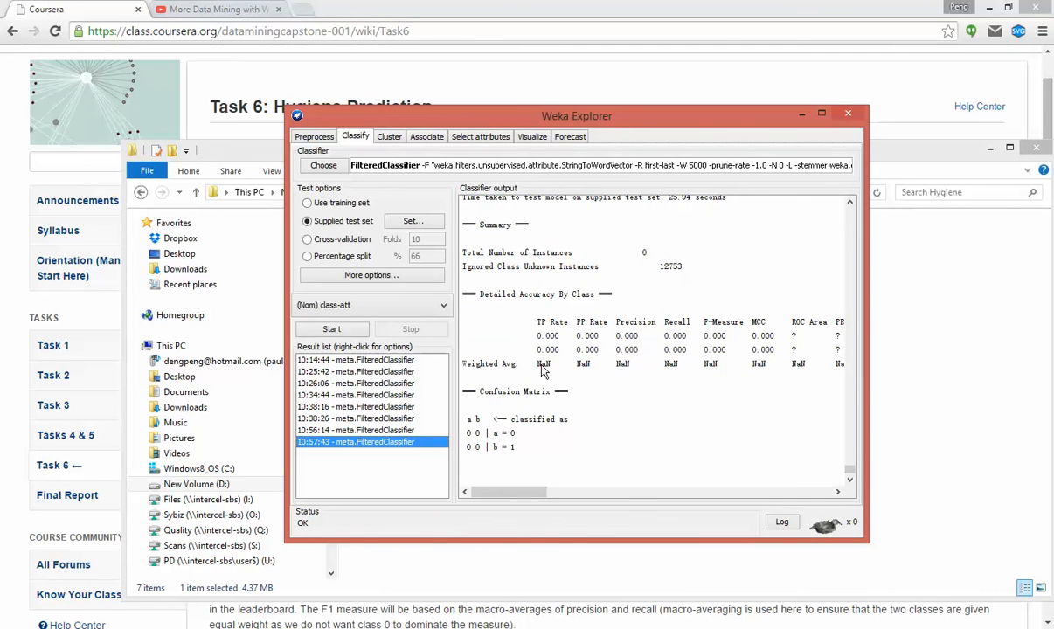
Review the accuracy table and ignored unknown-class instances in the supplied test set evaluation output
drag(537, 364, 790, 367)
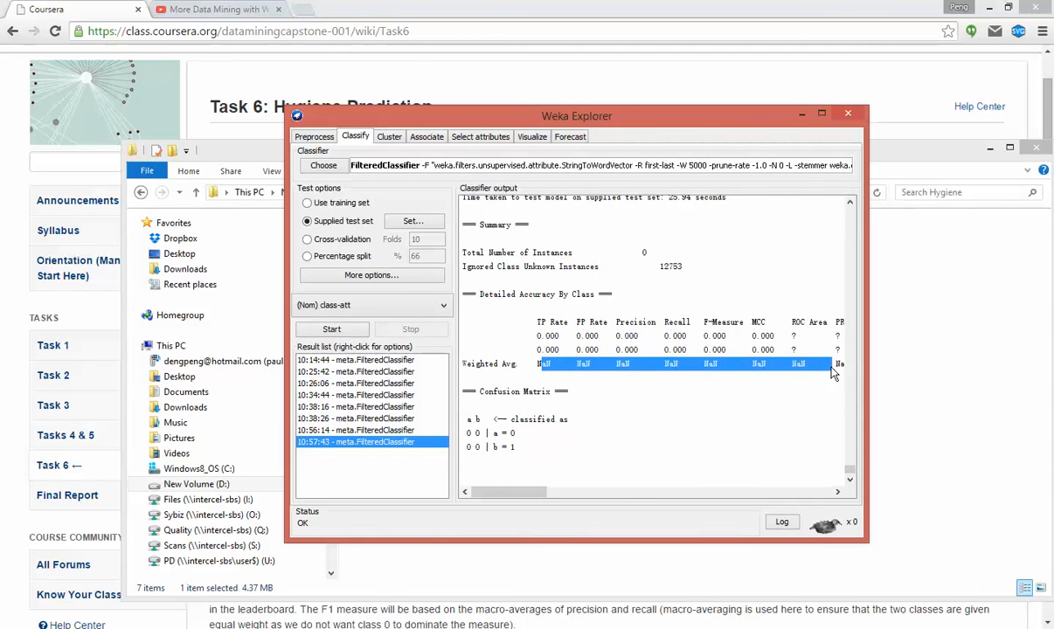
click(791, 367)
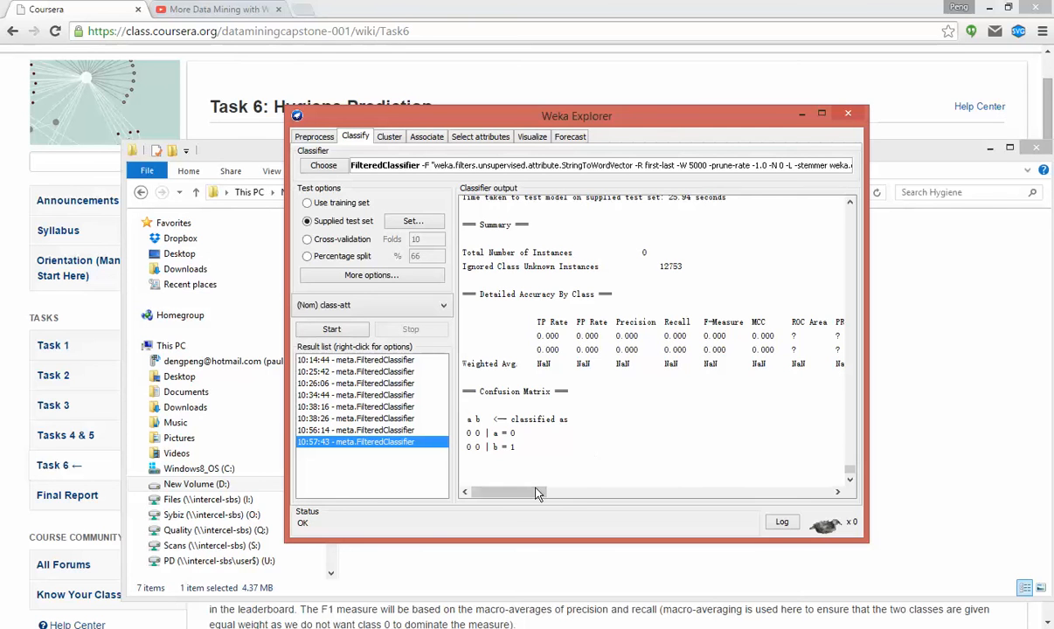
mouse_move(537, 491)
mouse_down()
mouse_move(561, 493)
mouse_move(524, 493)
mouse_up()
scroll(555, 374, up, 2)
double_click(671, 349)
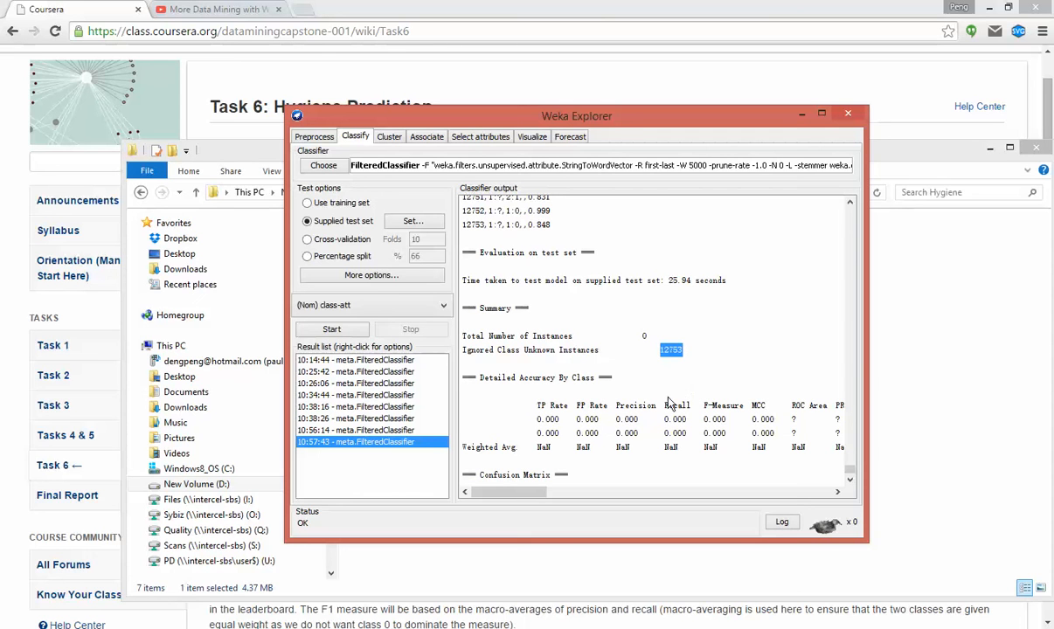
click(661, 348)
Switch to the Hygiene folder, open hygiene_prediction.arff in Notepad++ and reload its modified contents
key(alt+Tab)
click(396, 320)
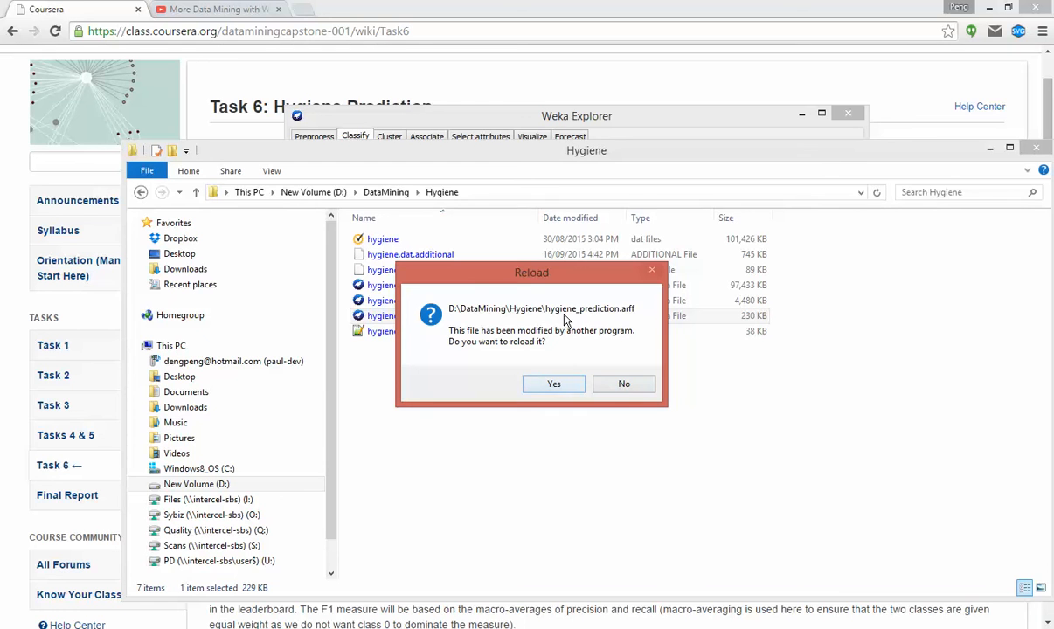
click(553, 385)
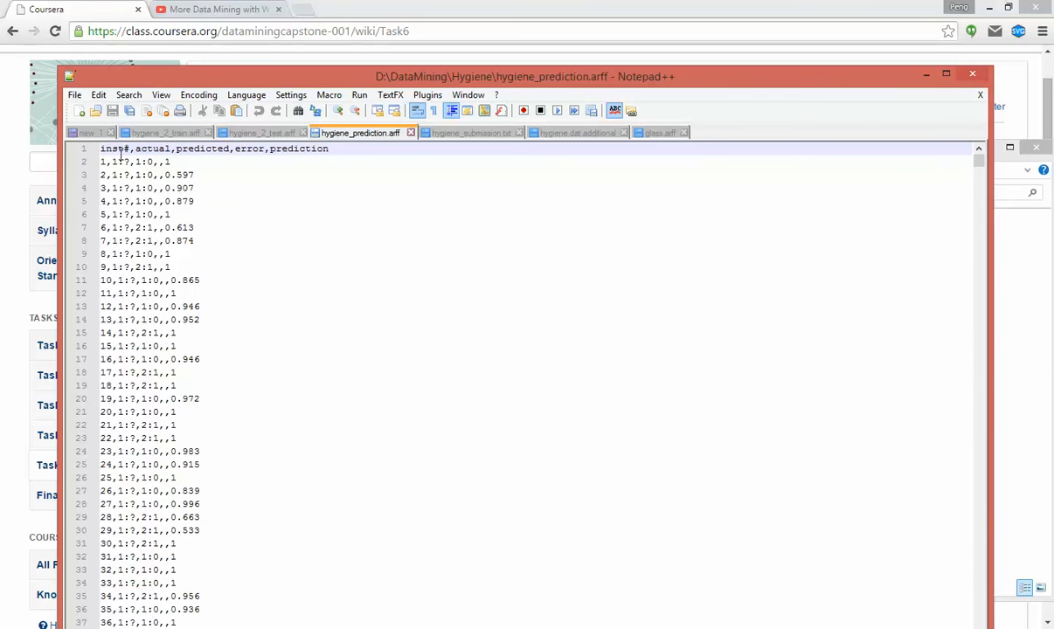
Examine the instance number and actual class columns in the header and first record of hygiene_prediction.arff
drag(130, 149, 93, 155)
double_click(103, 162)
double_click(140, 148)
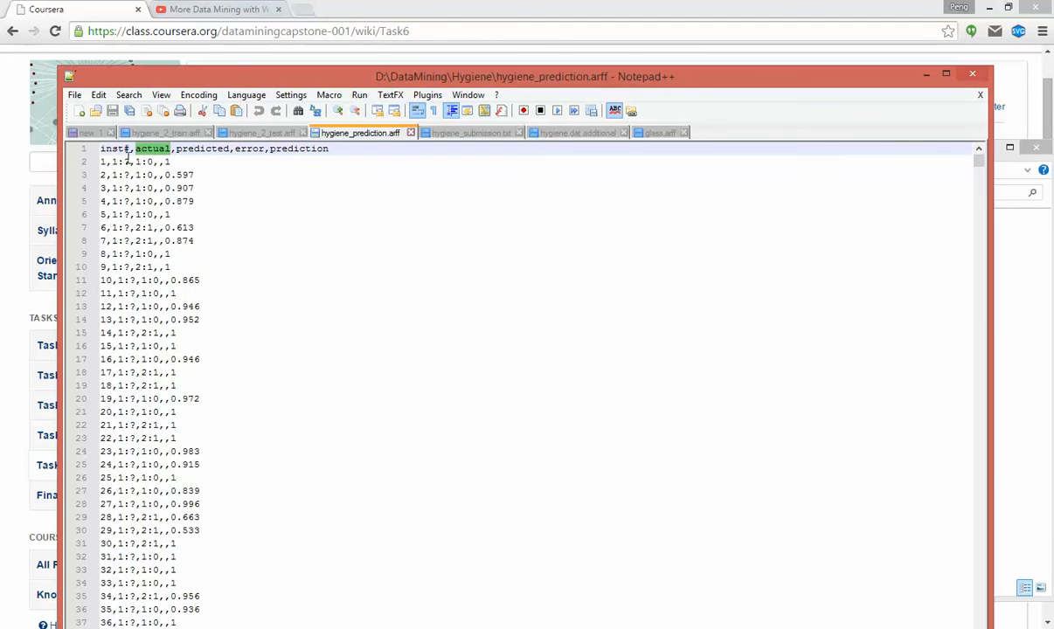
drag(112, 161, 127, 162)
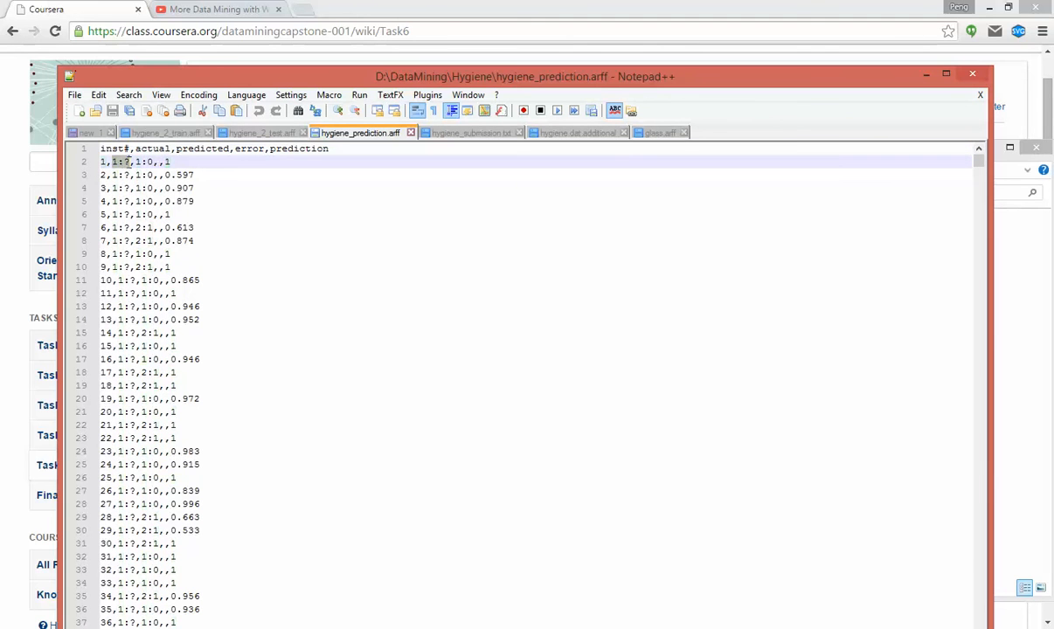
triple_click(131, 162)
click(130, 163)
double_click(126, 162)
triple_click(127, 162)
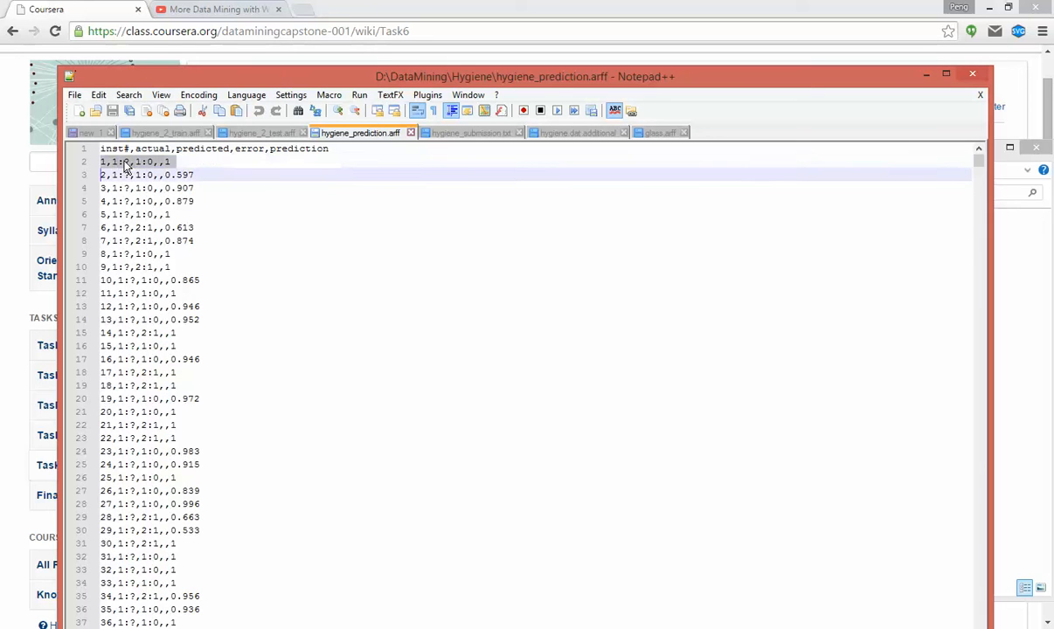
click(118, 162)
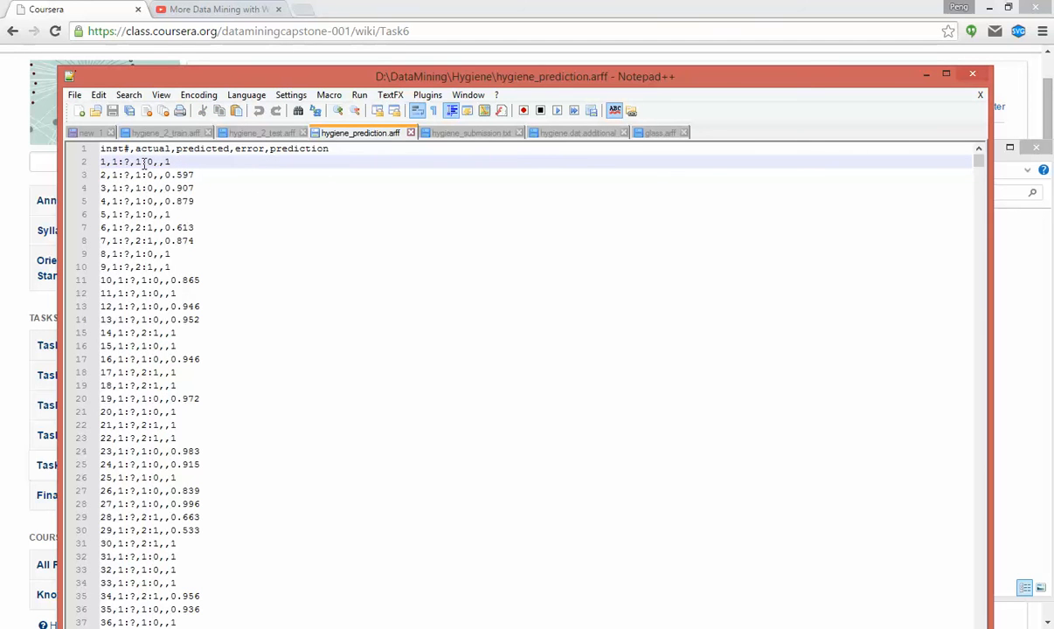
Examine the predicted class column and the first record's predicted label, and minimize Notepad++
double_click(201, 149)
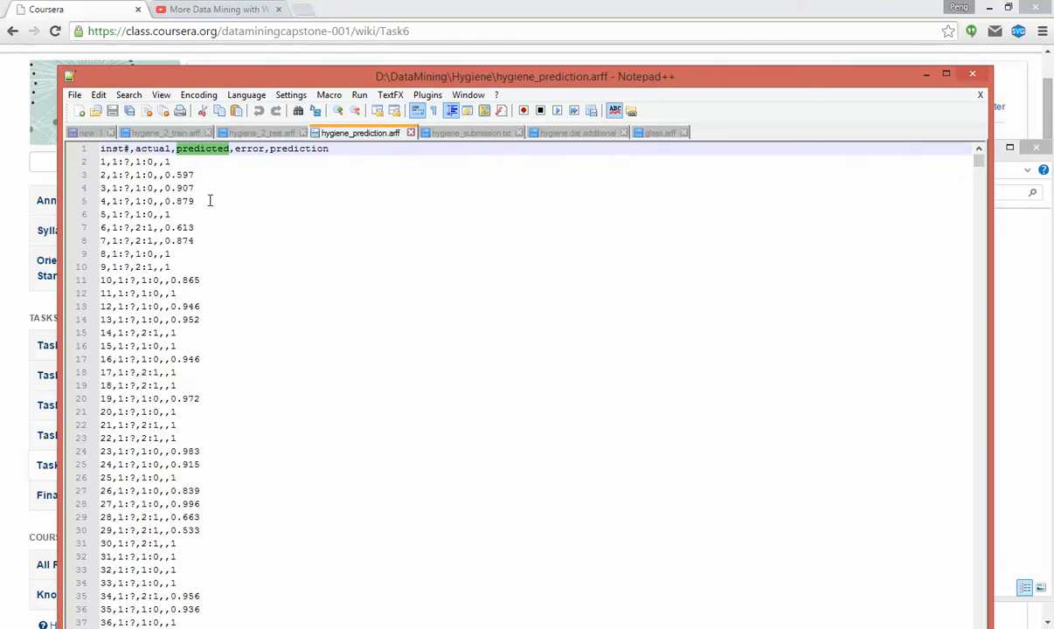
double_click(149, 162)
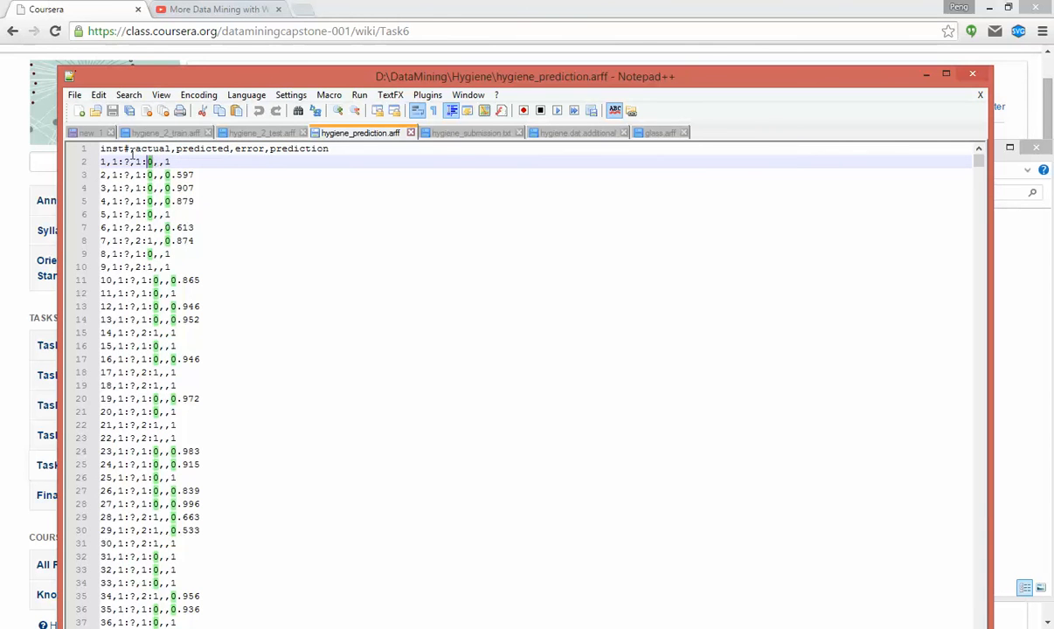
click(172, 163)
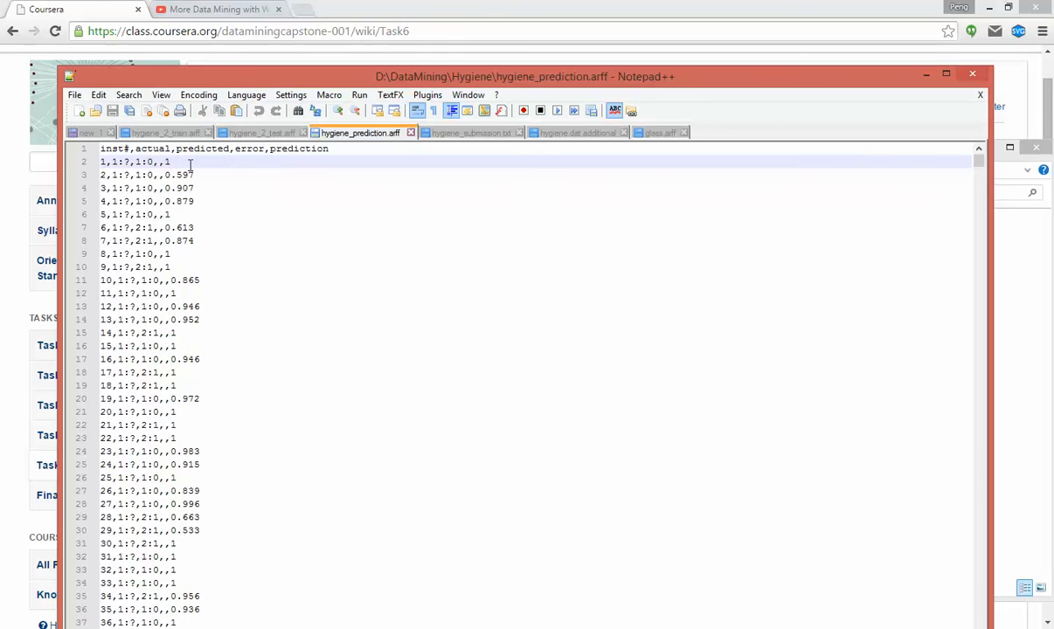
drag(167, 163, 100, 163)
click(167, 170)
click(148, 164)
double_click(149, 163)
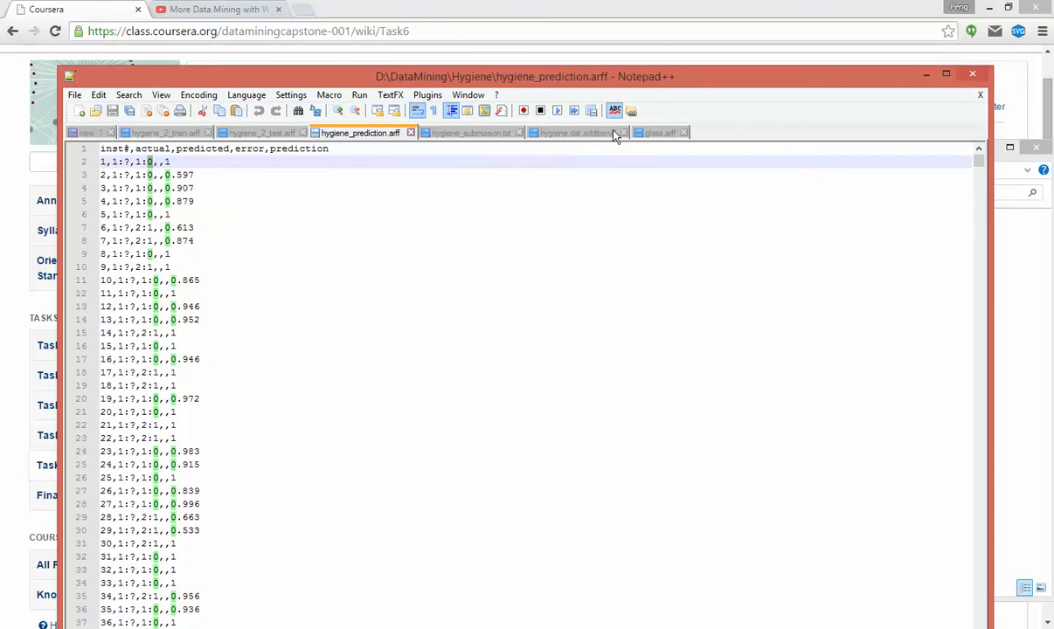
click(927, 74)
Switch to Eclipse to review the arff2submission.py script that converts predictions into a submission file, and minimize the window
click(522, 628)
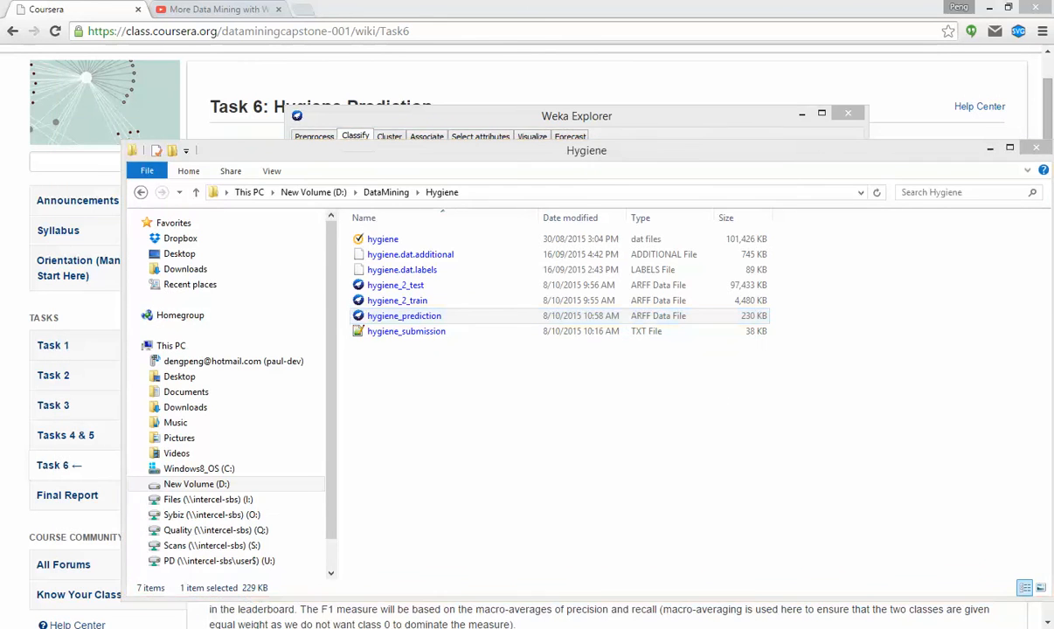
click(300, 197)
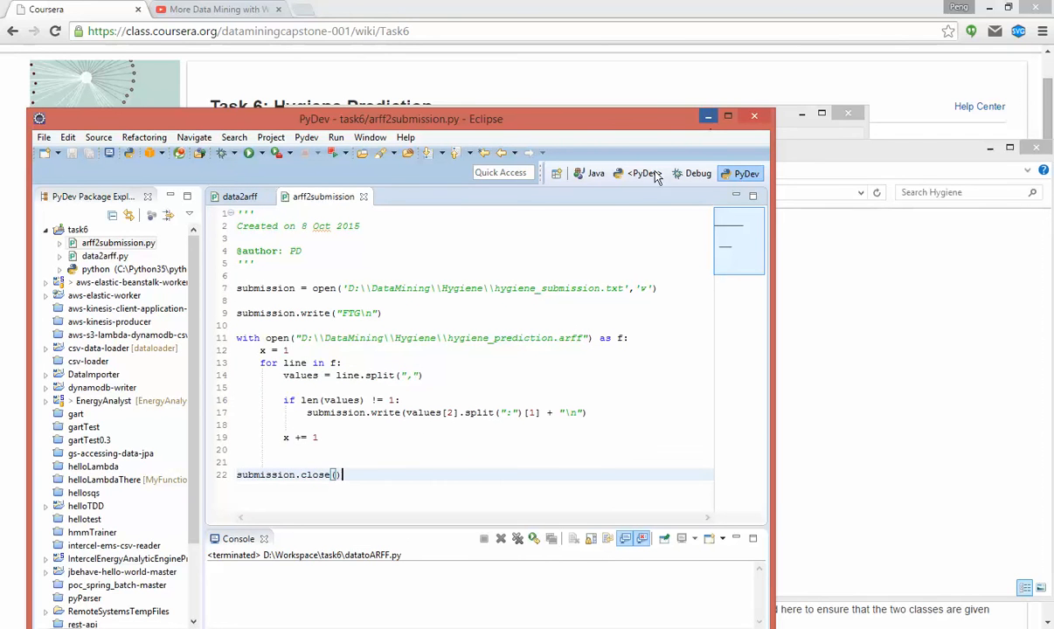
click(456, 279)
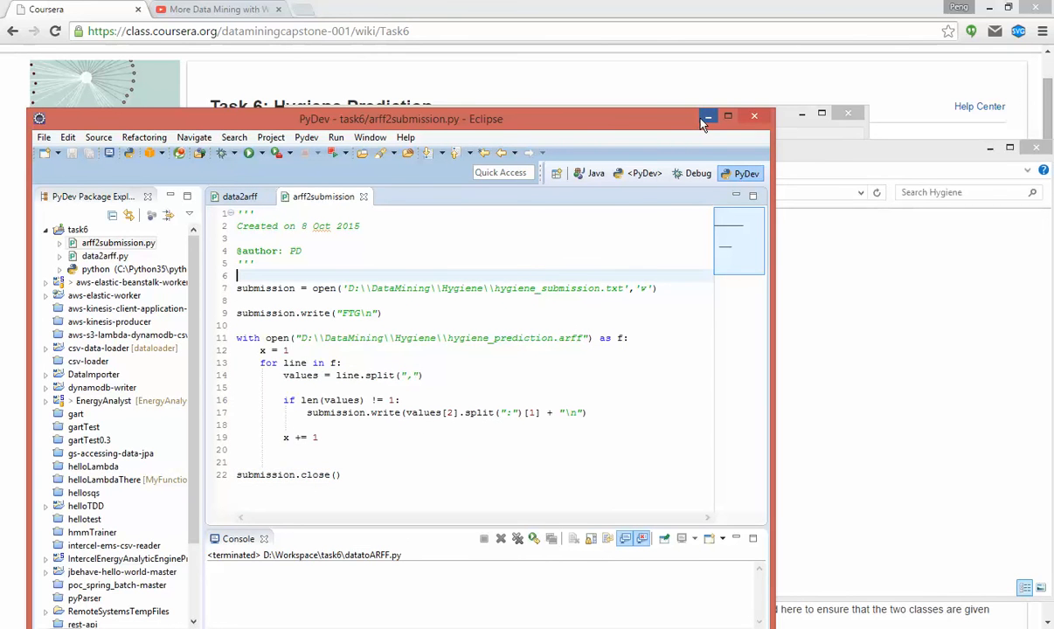
click(707, 118)
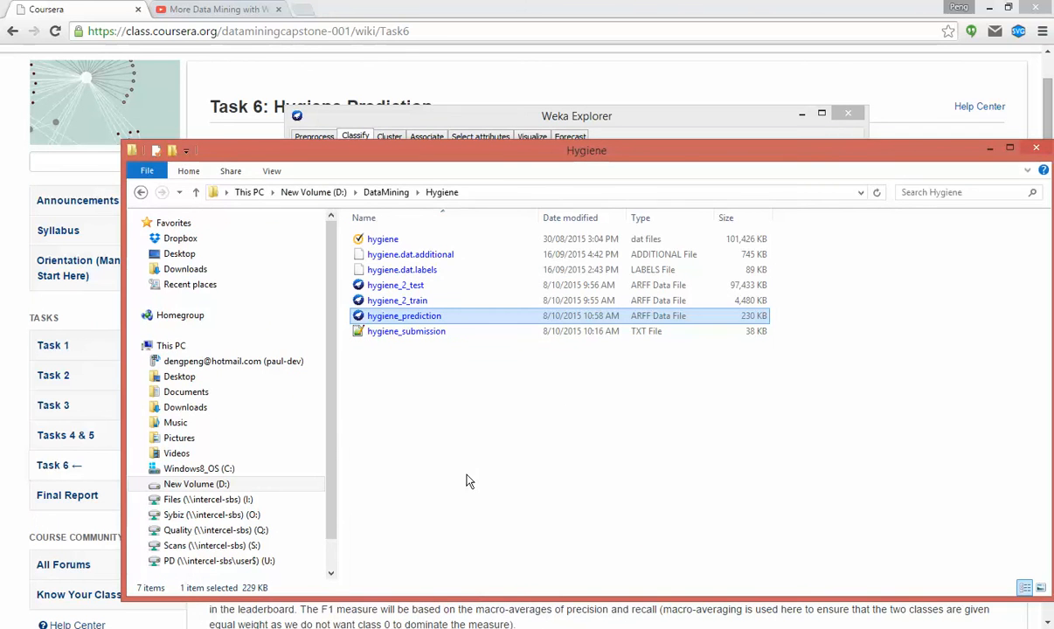
Open hygiene_submission.txt in Notepad++, review its FTG header and label lines, and return to the Hygiene folder
click(401, 331)
right_click(423, 331)
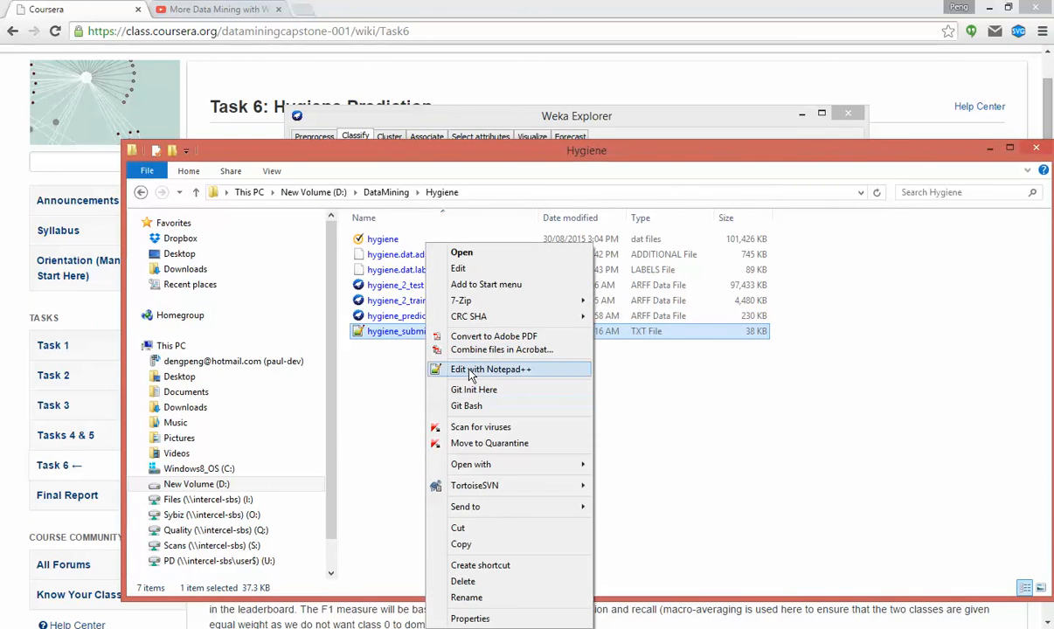
click(470, 371)
scroll(373, 393, up, 20)
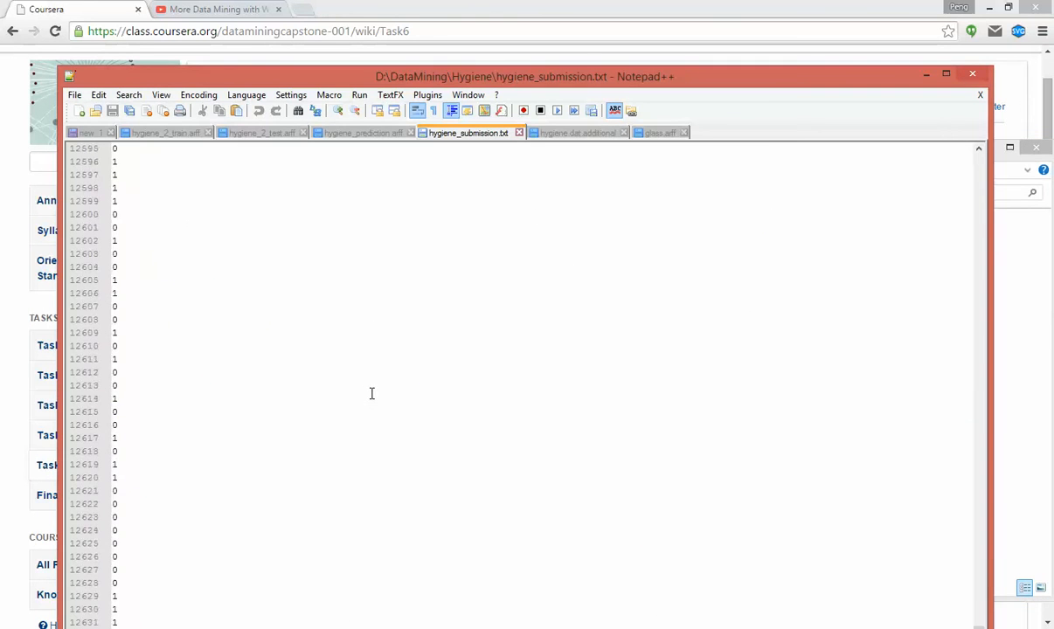
drag(984, 622, 970, 154)
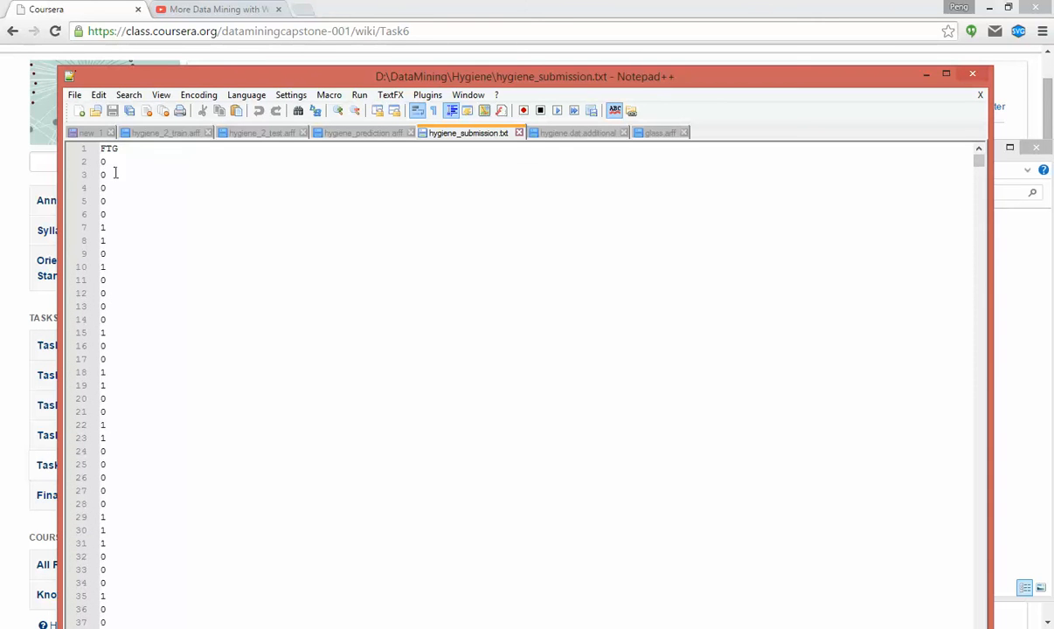
scroll(122, 382, down, 20)
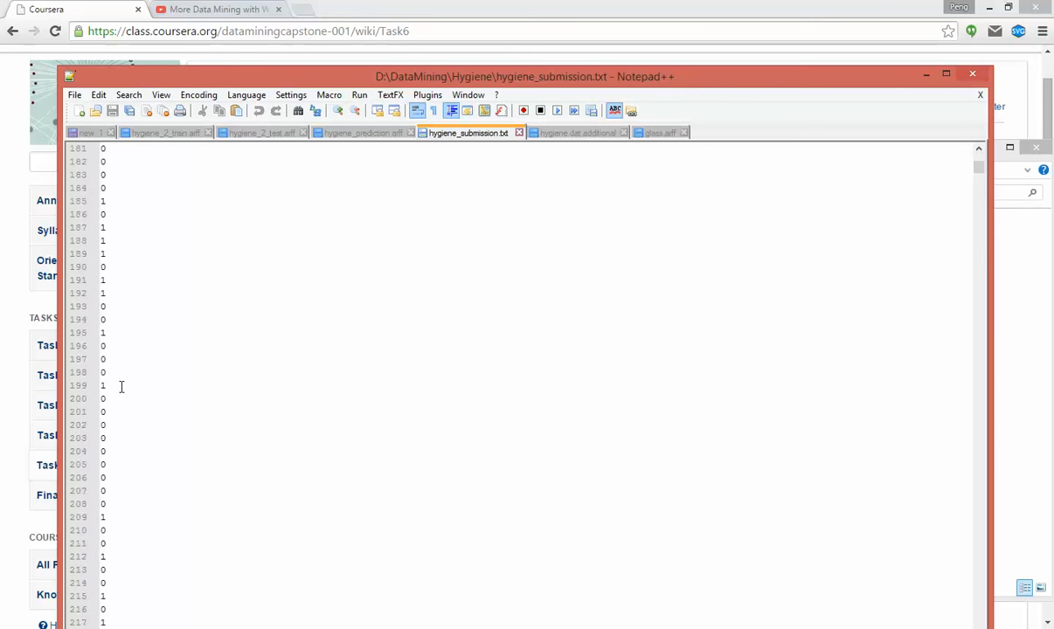
click(927, 76)
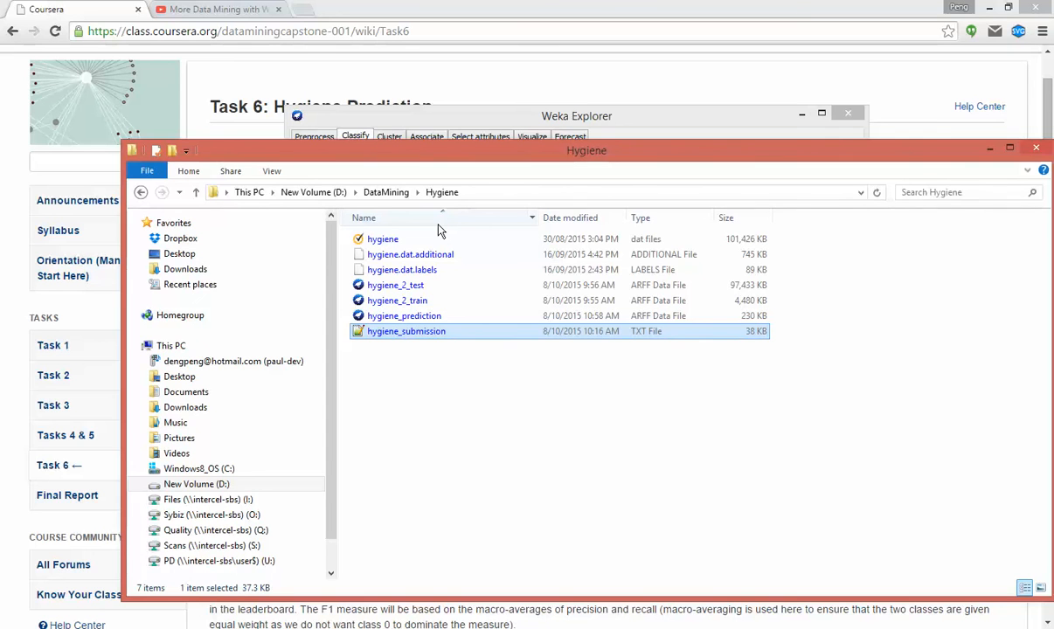
key(alt)
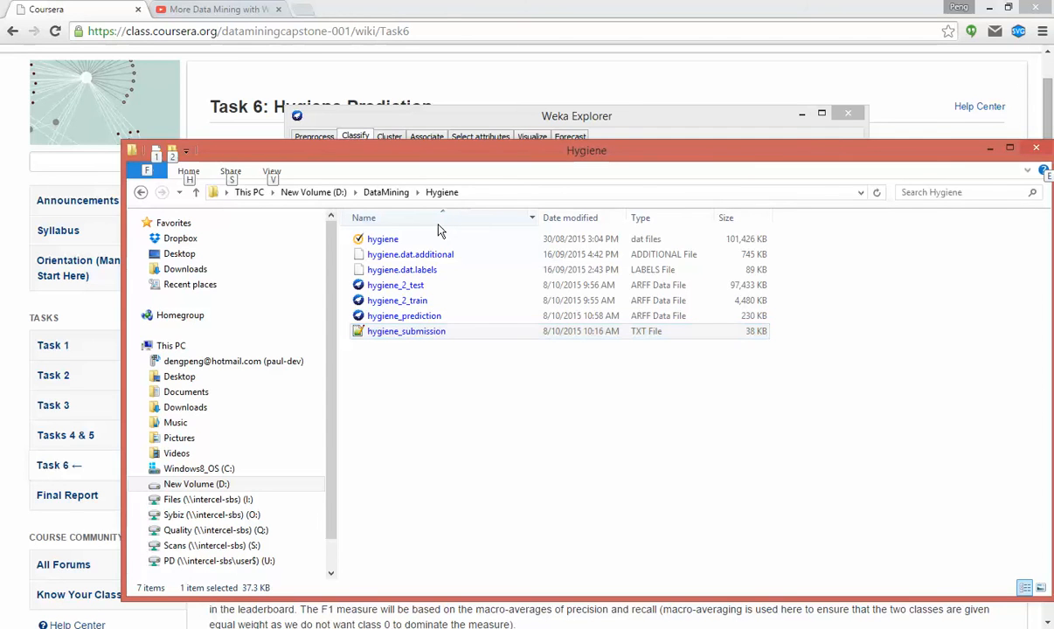